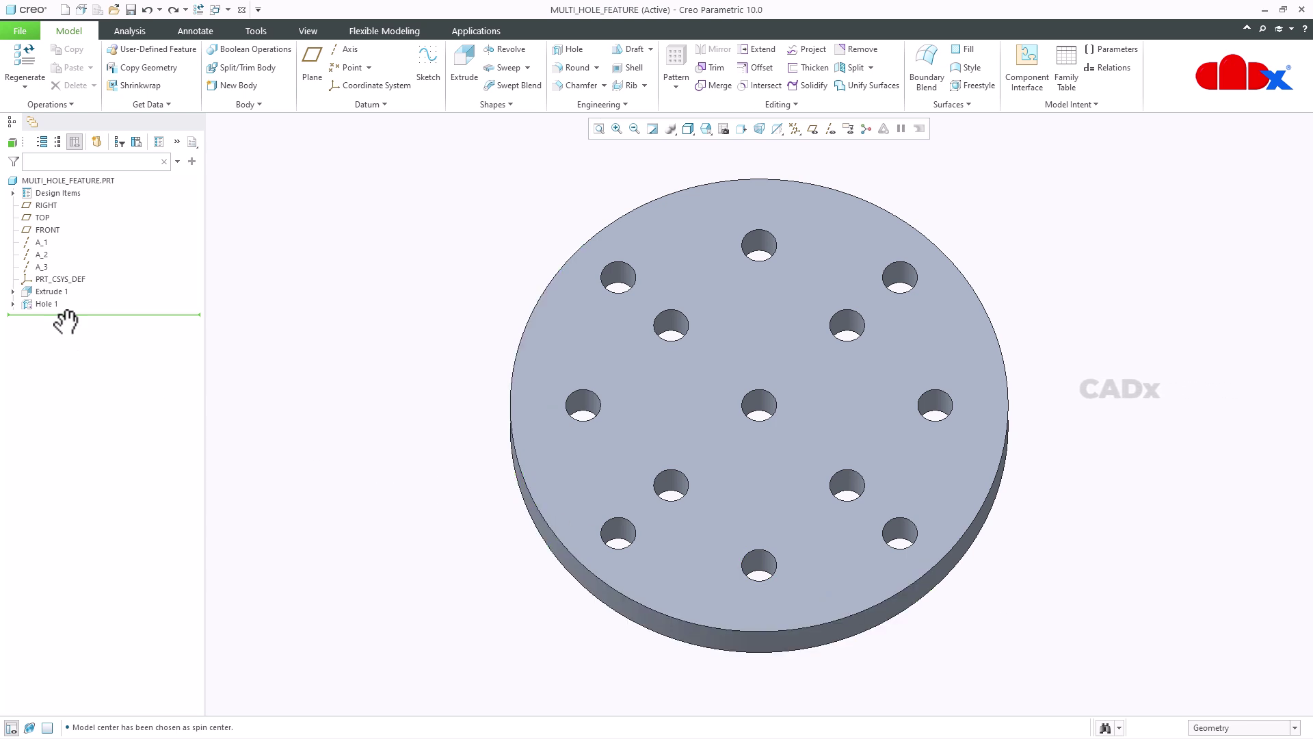
Step: Select Hole 1 in the Model Tree and expand it to show Section 2 and Note_0
left_click(46, 302)
left_click(13, 304)
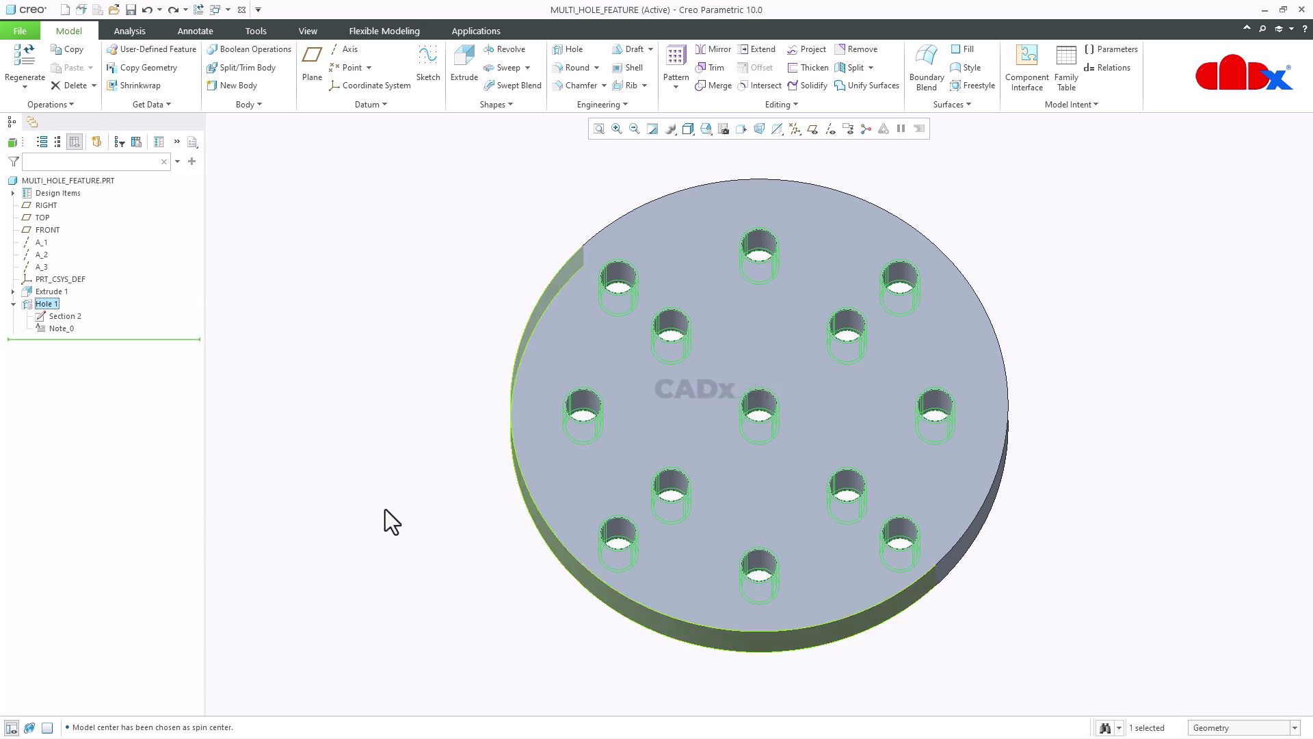
Step: Delete the existing Hole 1 feature and start a new Hole feature
right_click(43, 301)
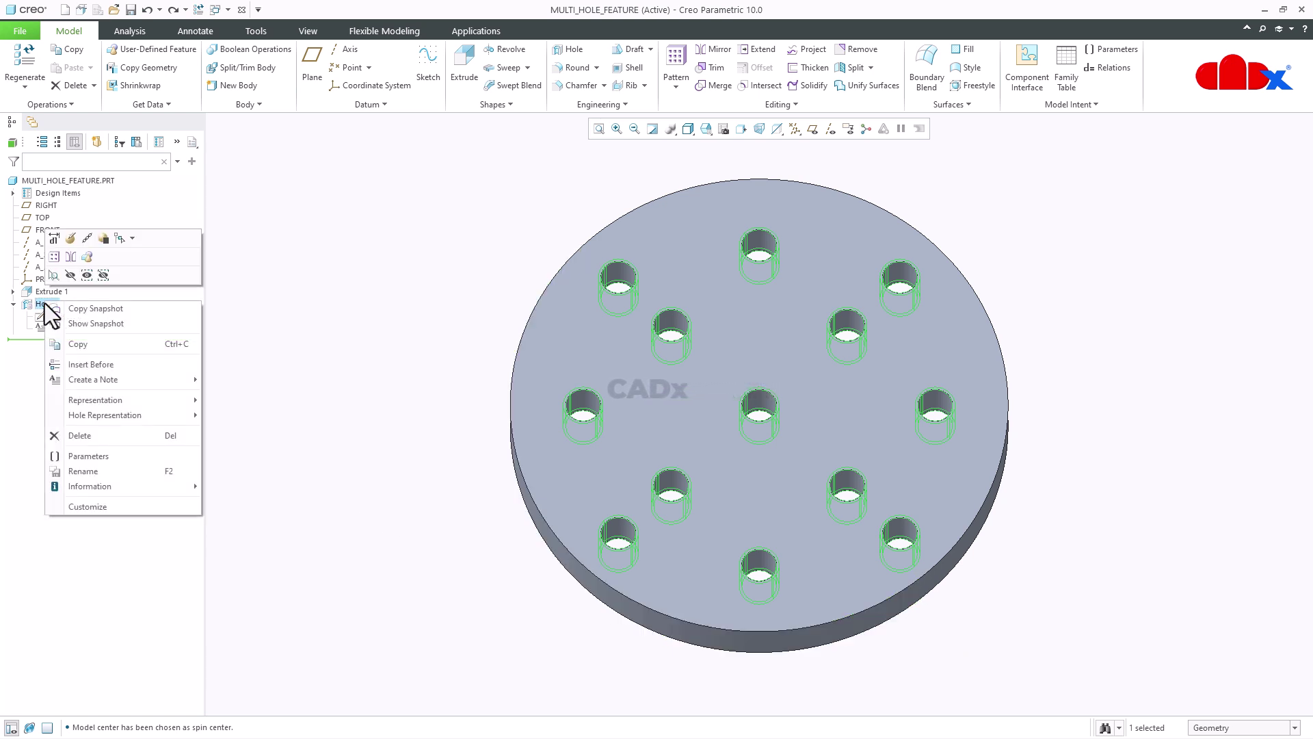
left_click(78, 435)
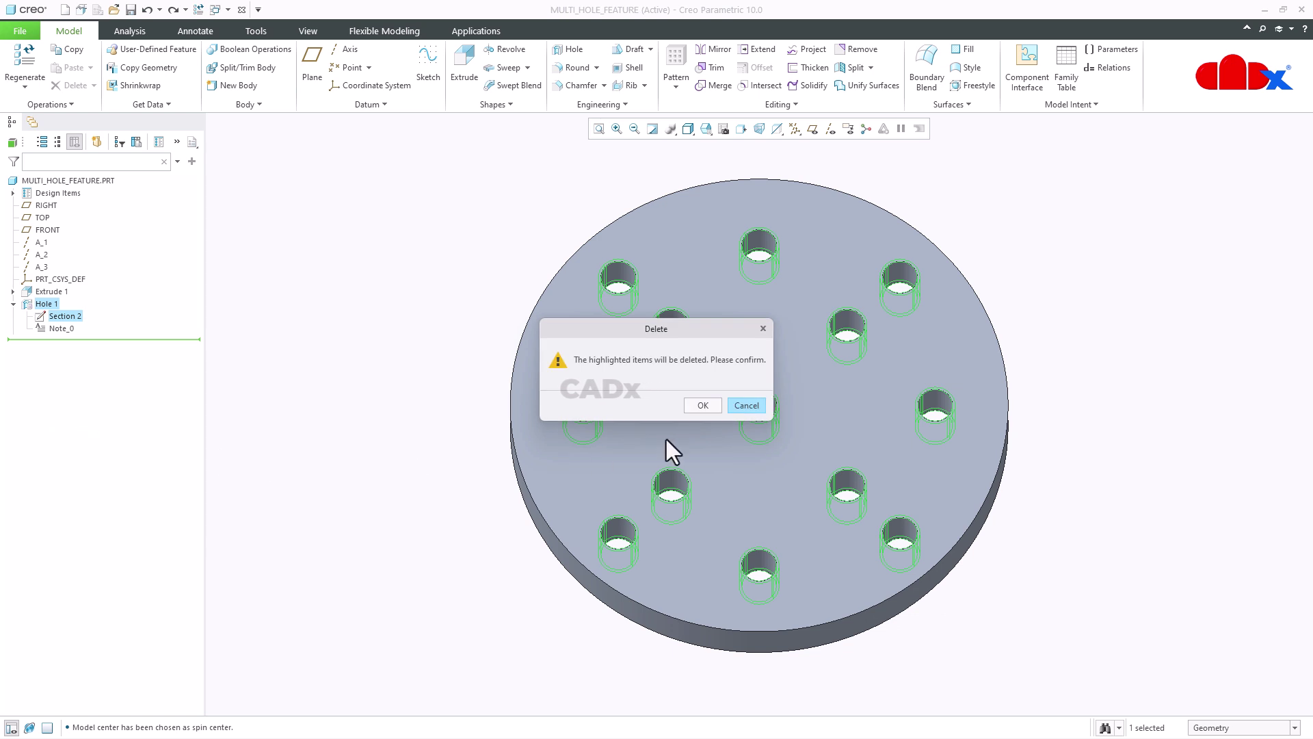
left_click(708, 405)
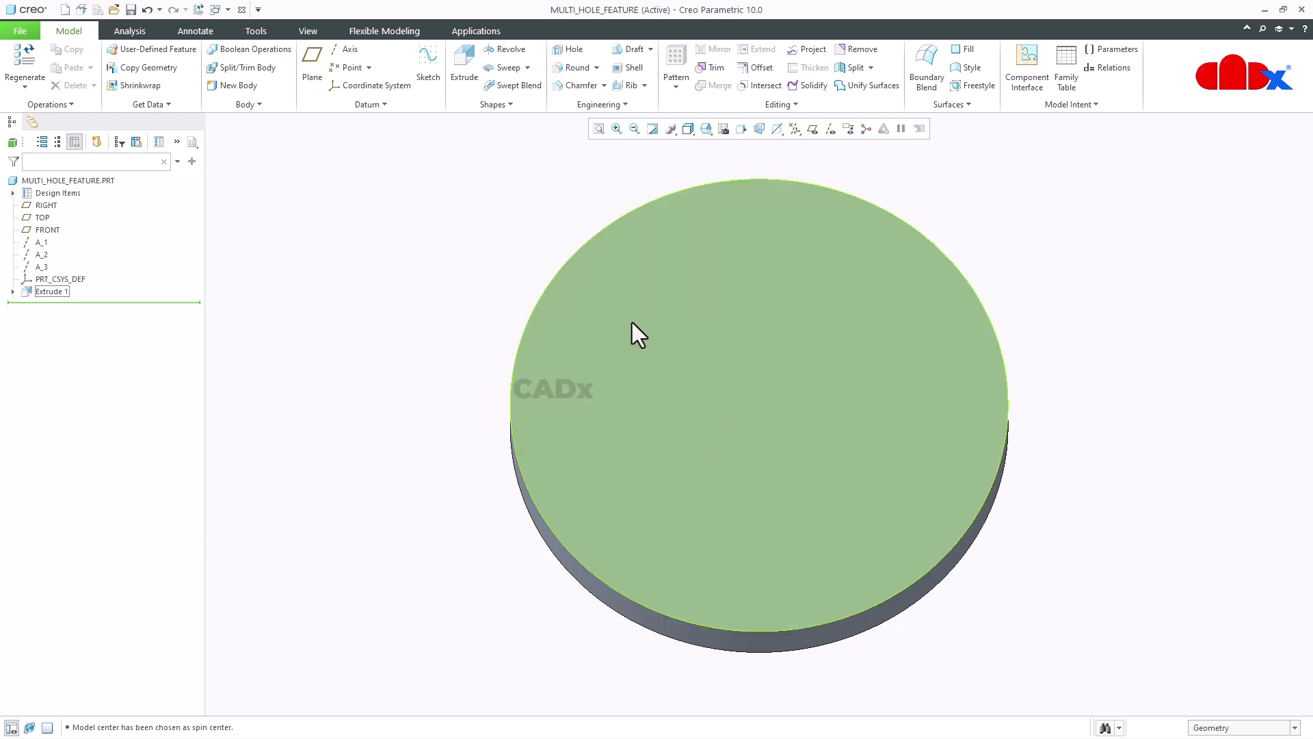
left_click(572, 51)
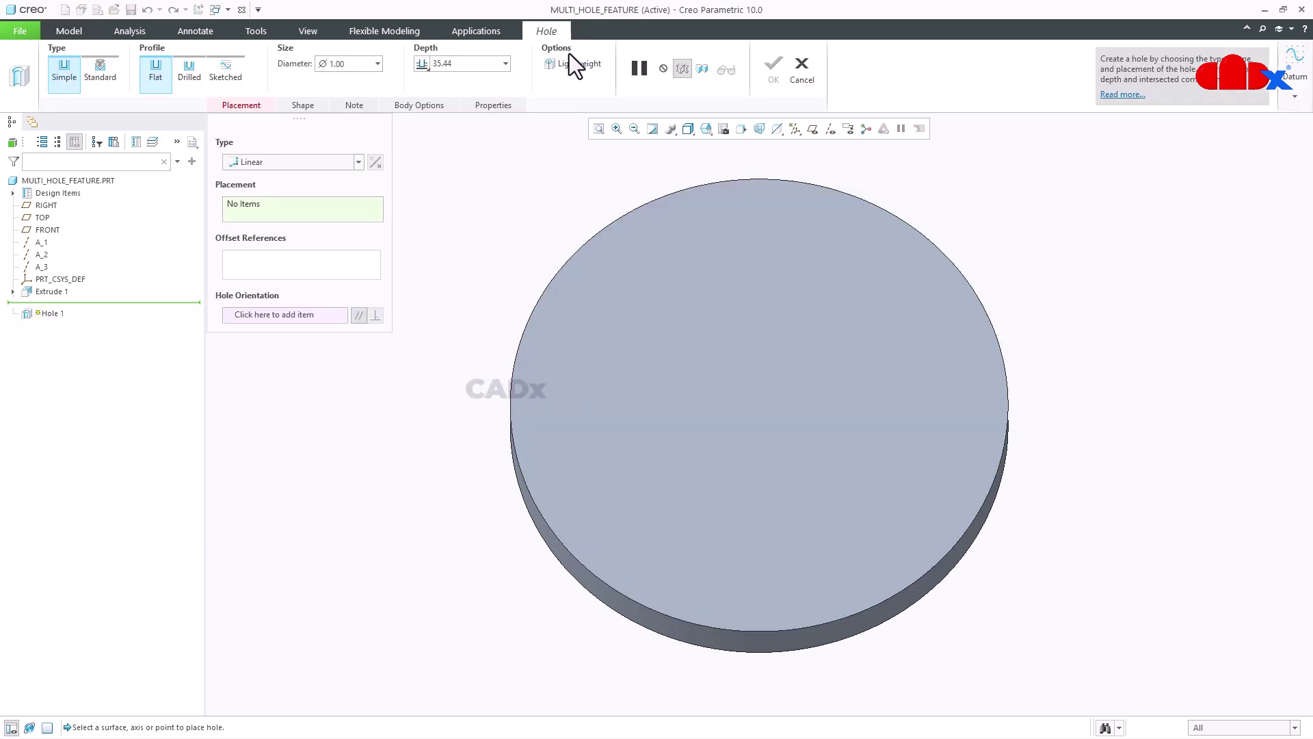
Step: Set the hole placement type to Sketched and begin its sketch on the disc's top face
left_click(357, 162)
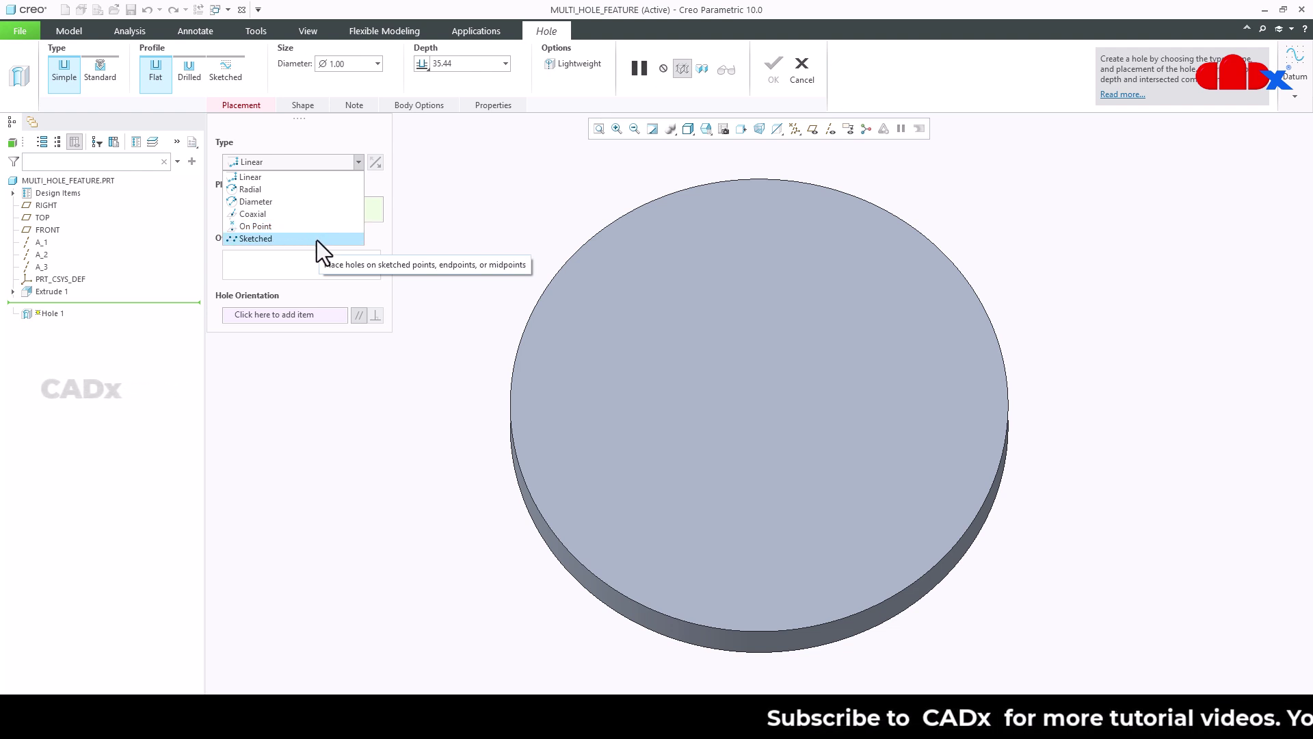
key("Escape")
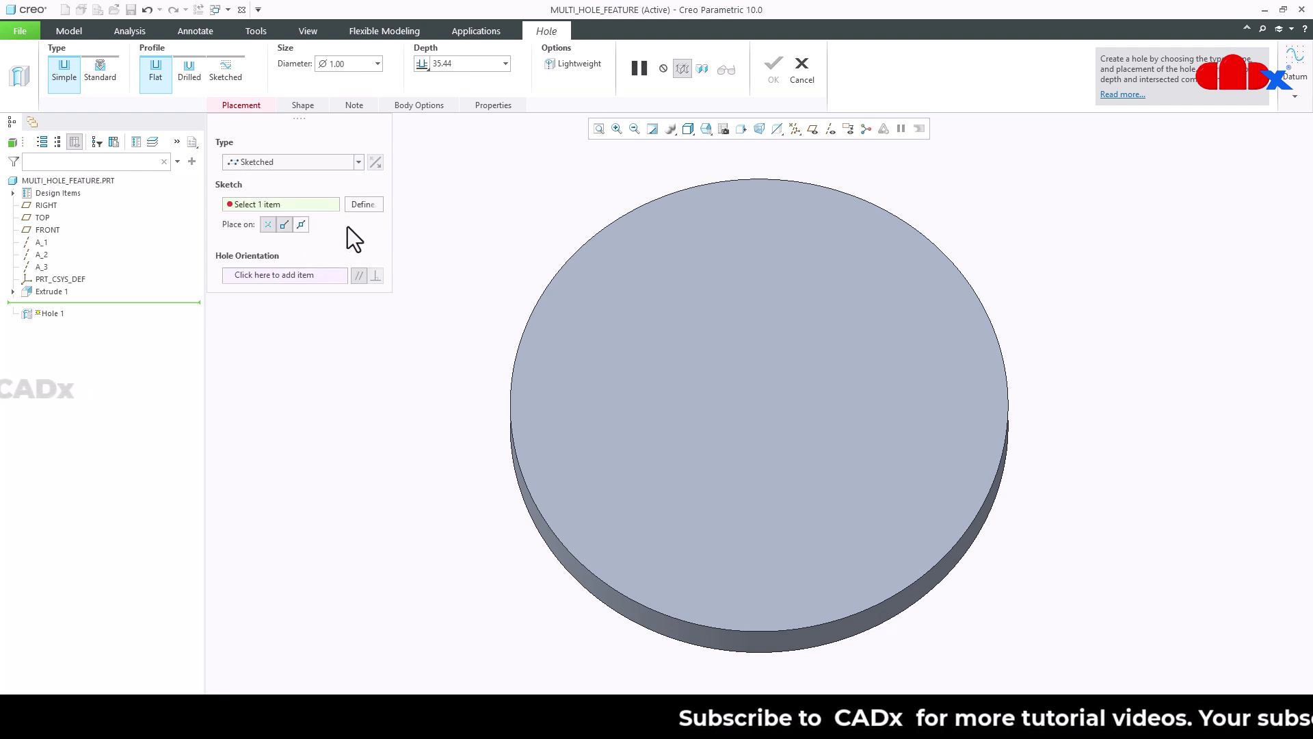
left_click(364, 204)
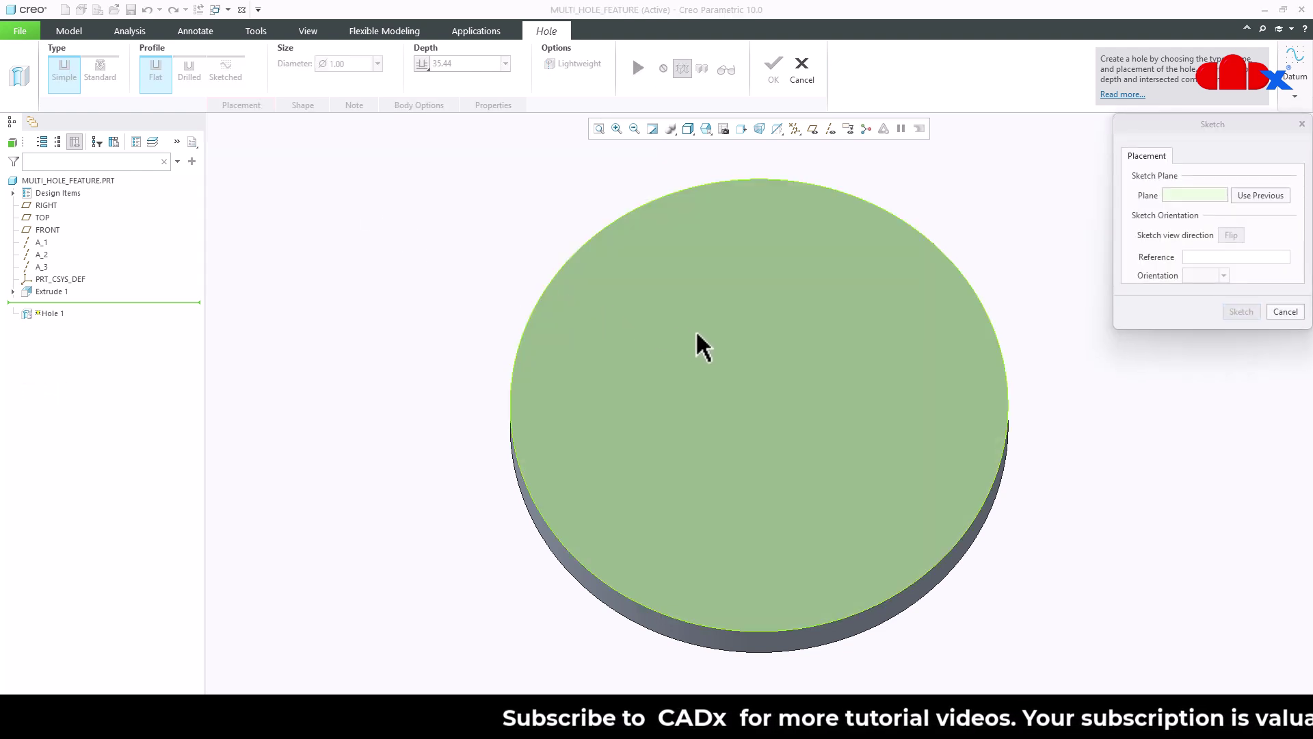
left_click(696, 334)
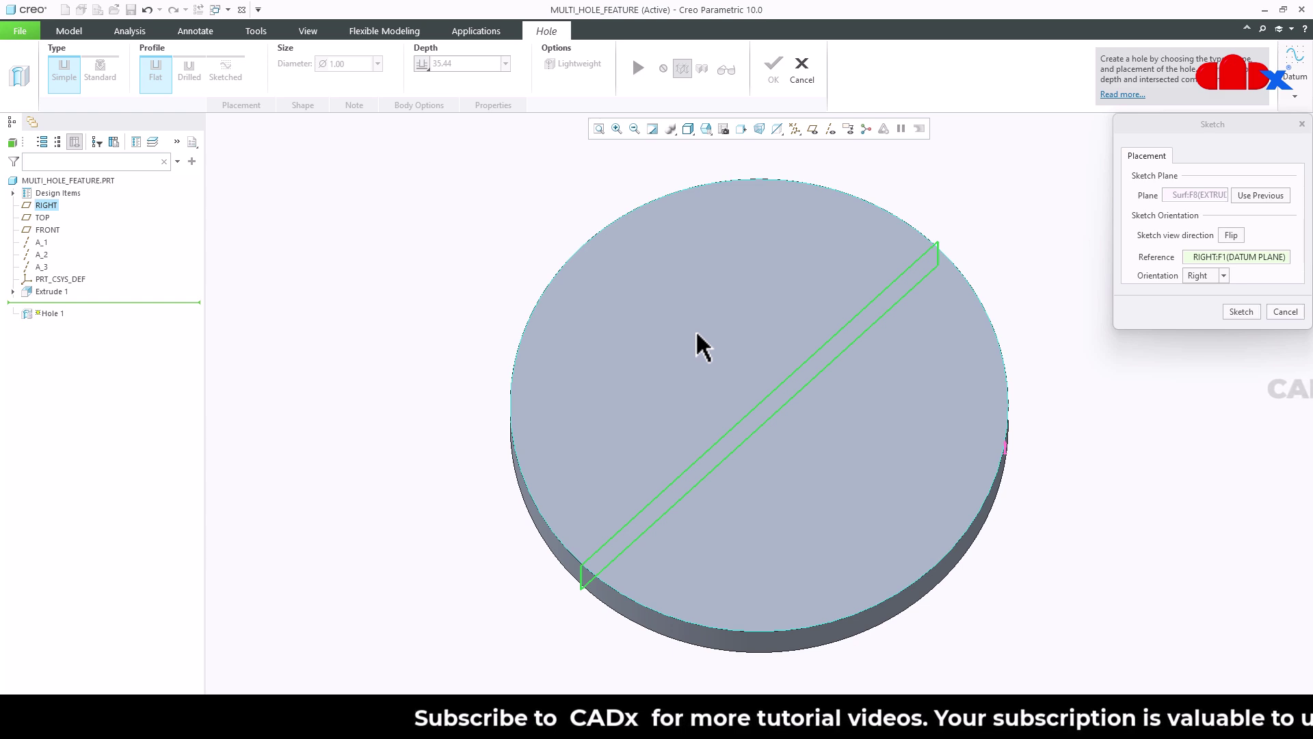
left_click(1254, 312)
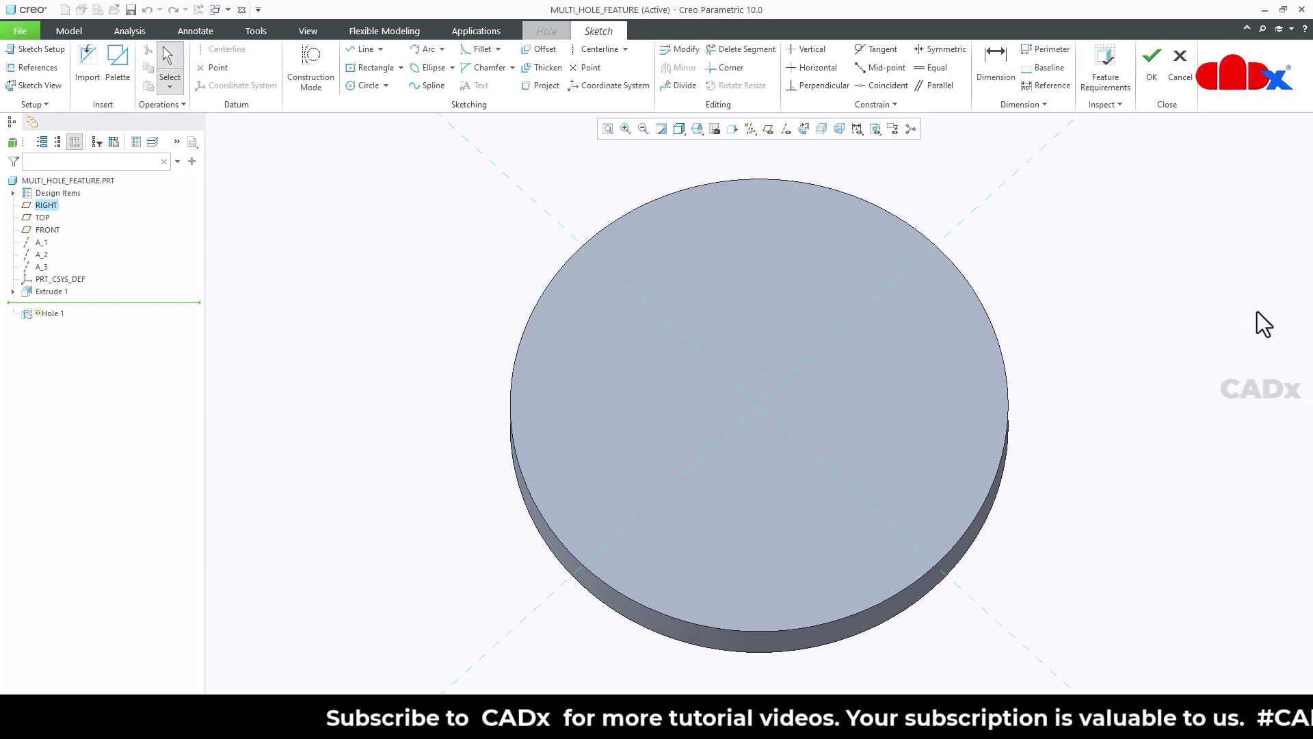
Step: Draw a center rectangle at the sketch origin in Sketch View and set its width to 50
left_click(804, 135)
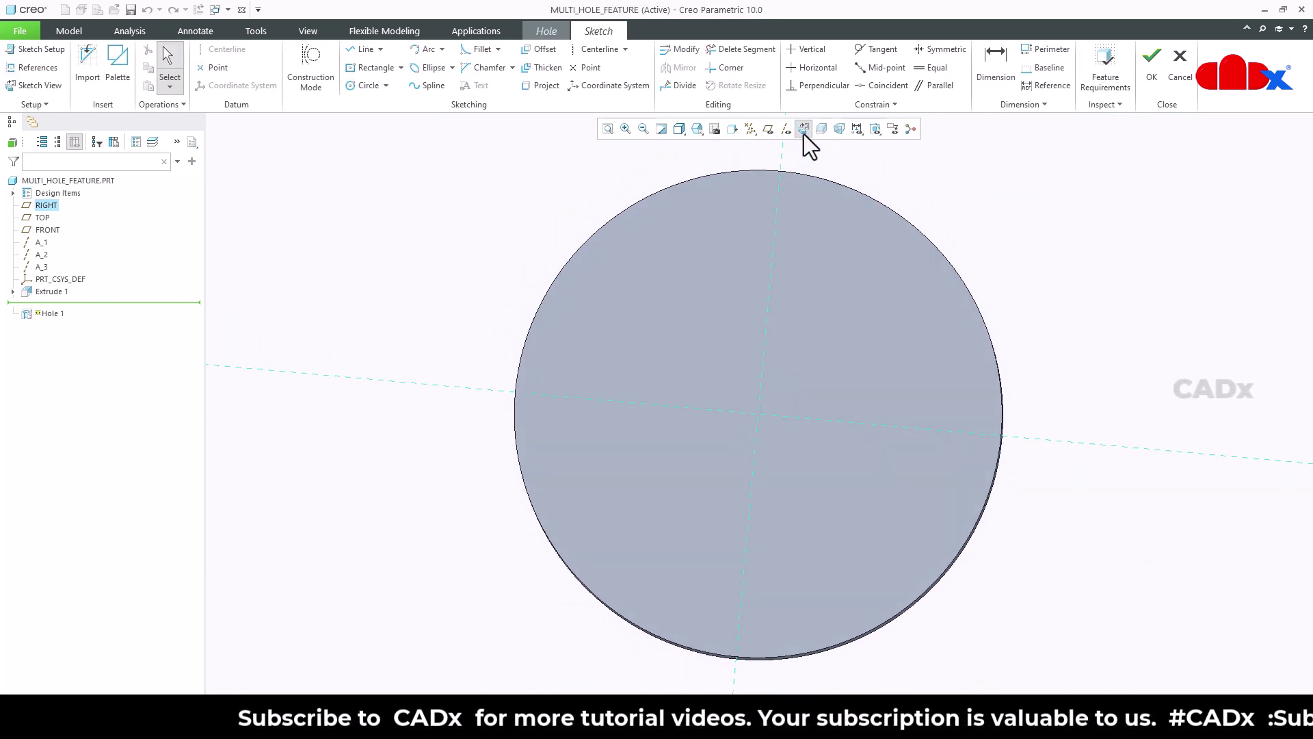
left_click(361, 66)
left_click(759, 413)
left_click(907, 562)
middle_click(1055, 633)
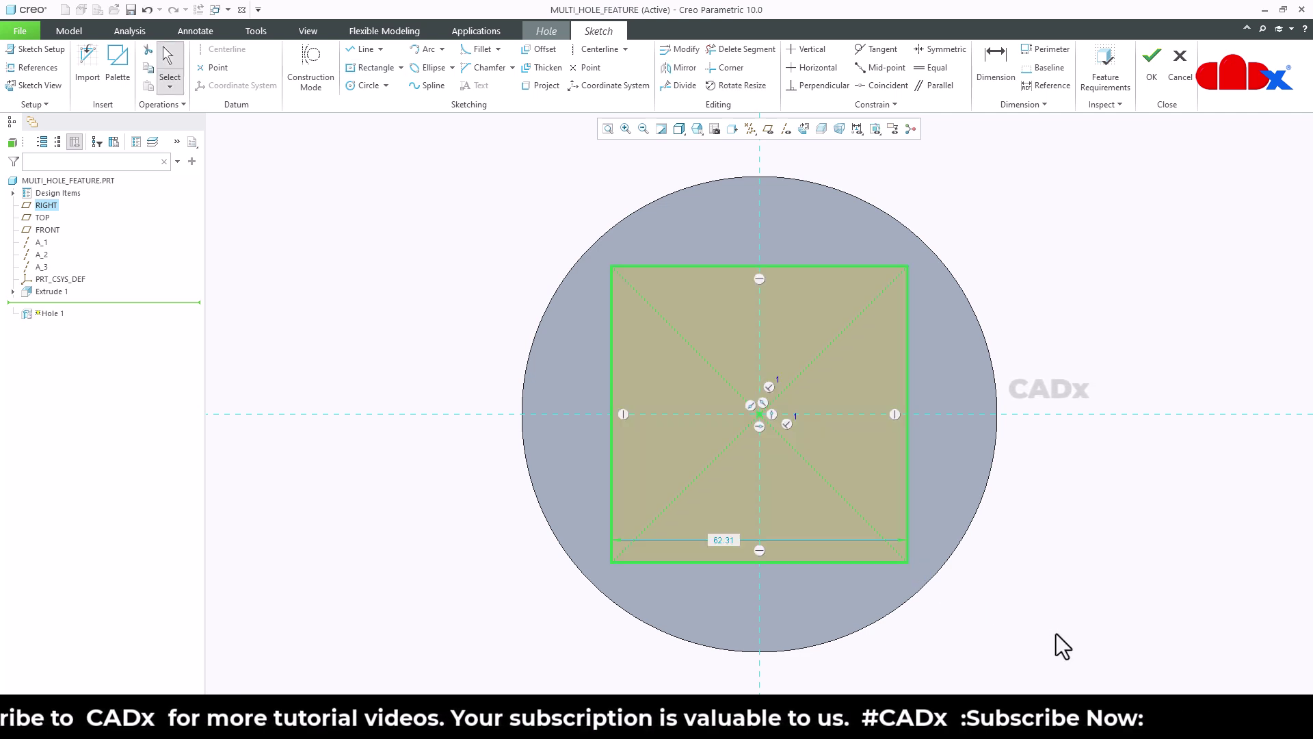
double_click(724, 539)
type("50")
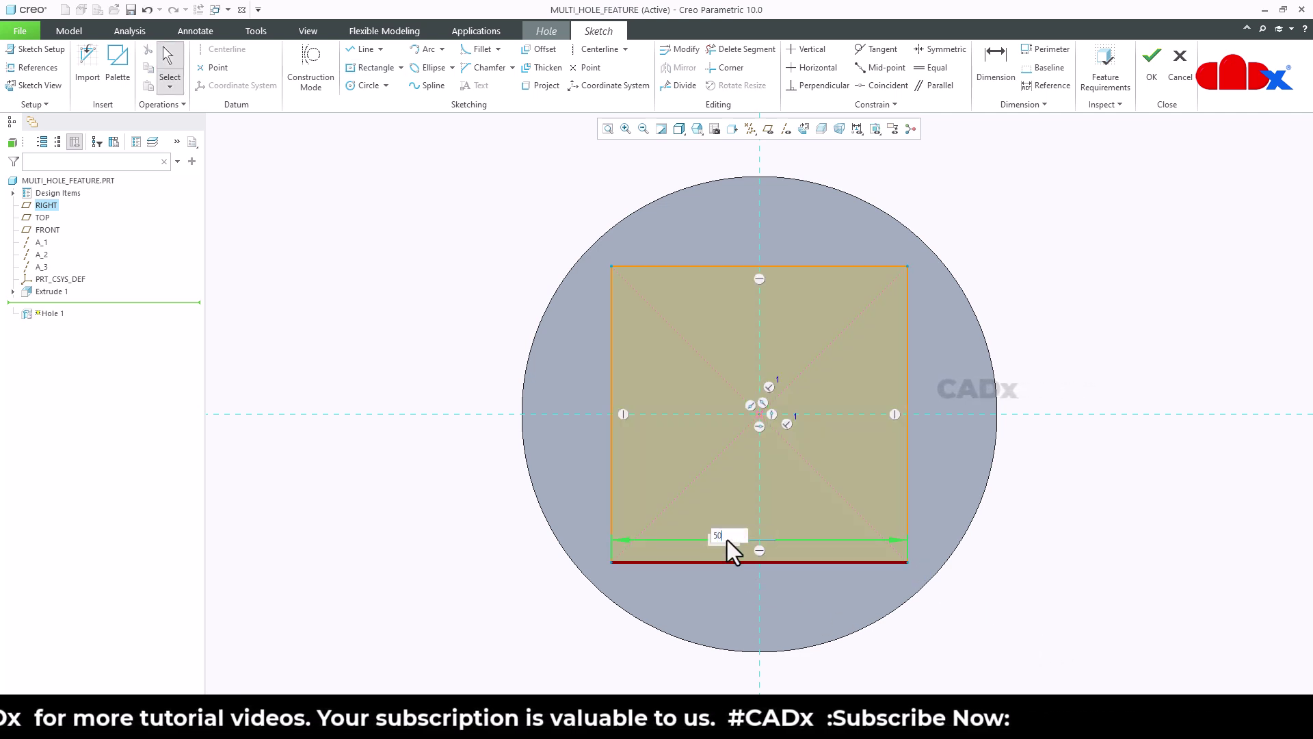
key("Return")
left_click(1102, 669)
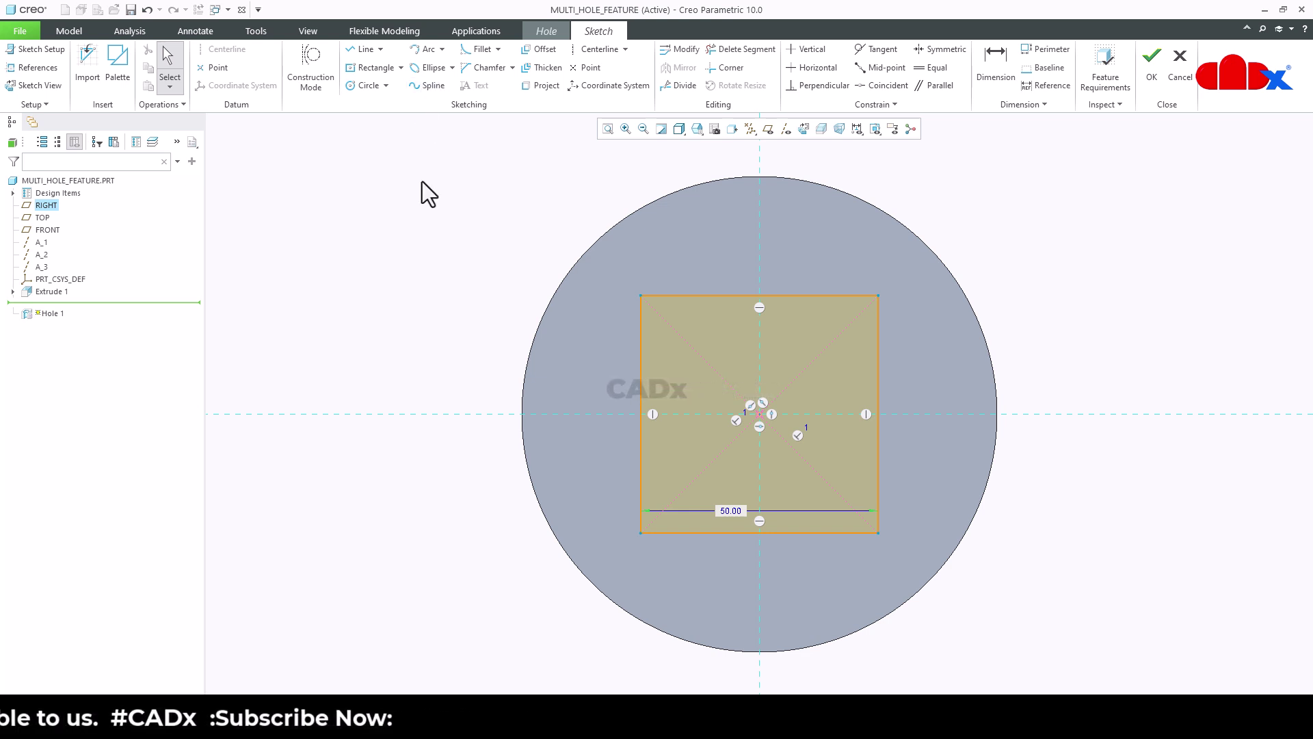
Step: Browse the Palette's Polygons, Profiles and Shapes tabs without adding any, then finish the sketch
left_click(126, 71)
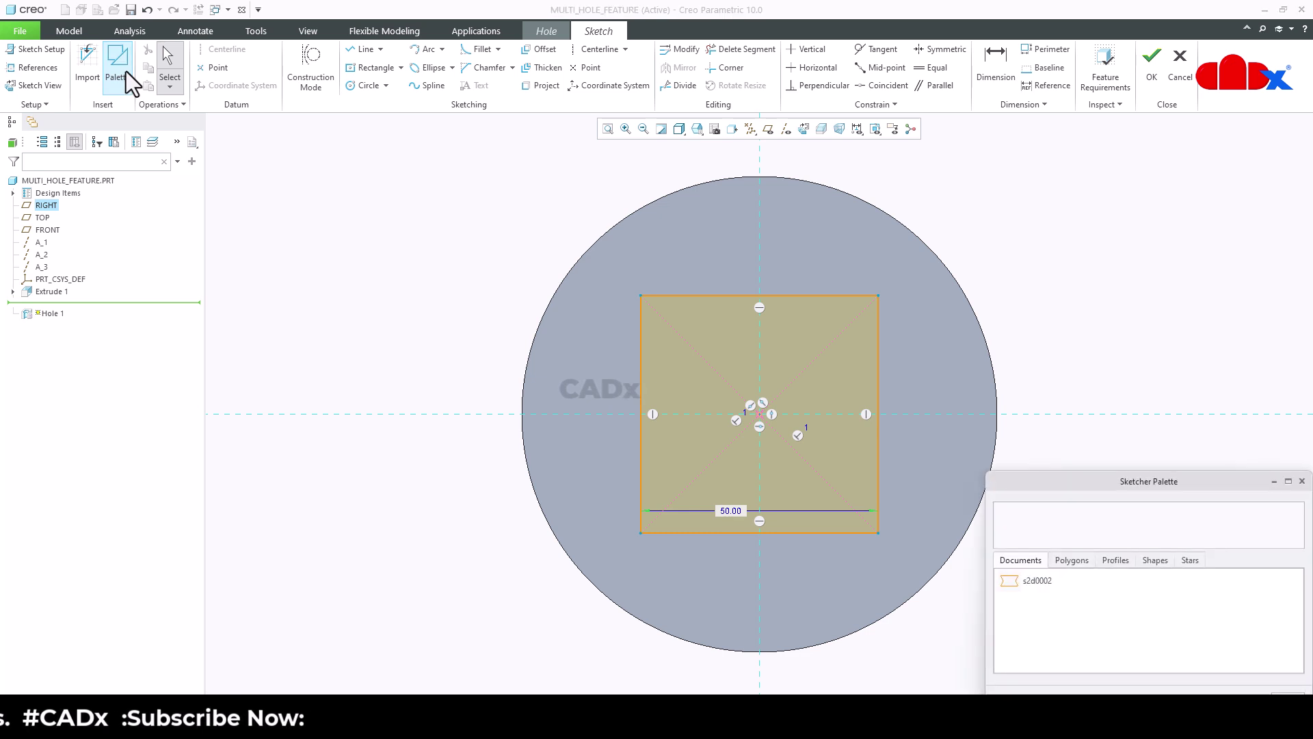
left_click(1071, 561)
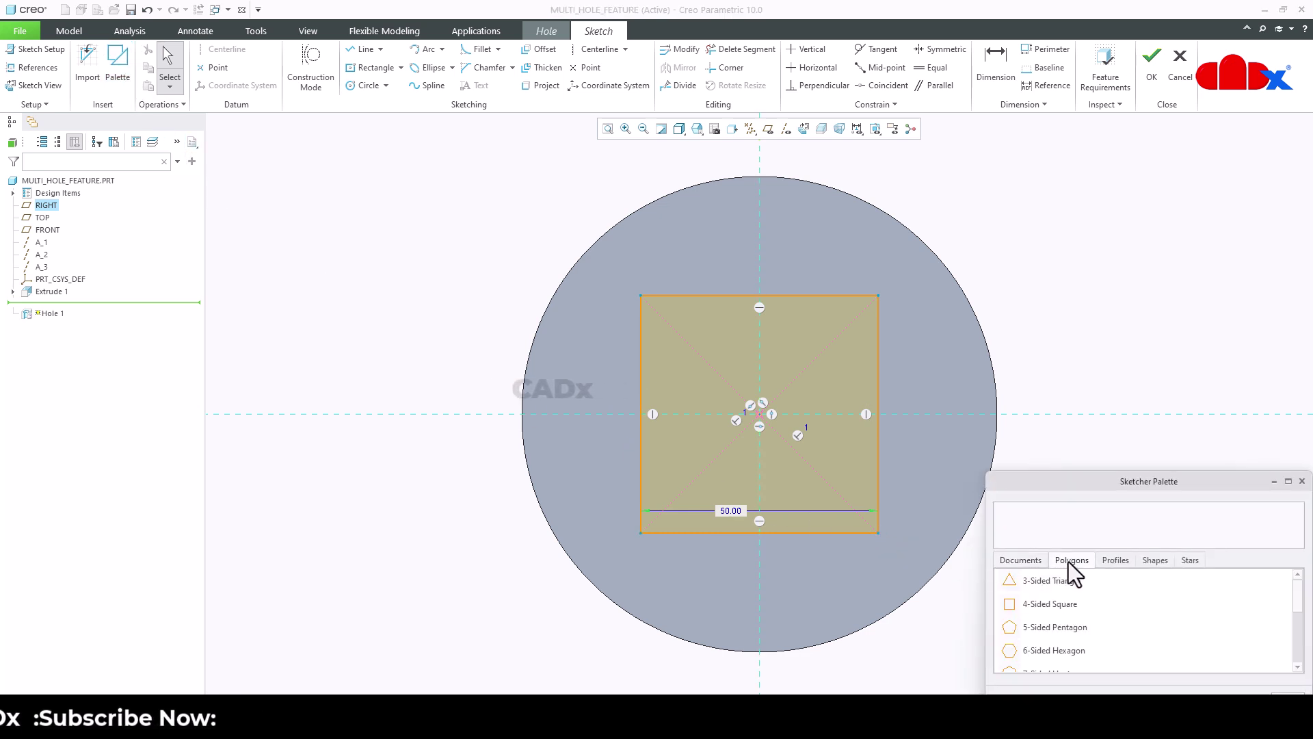
left_click(1116, 561)
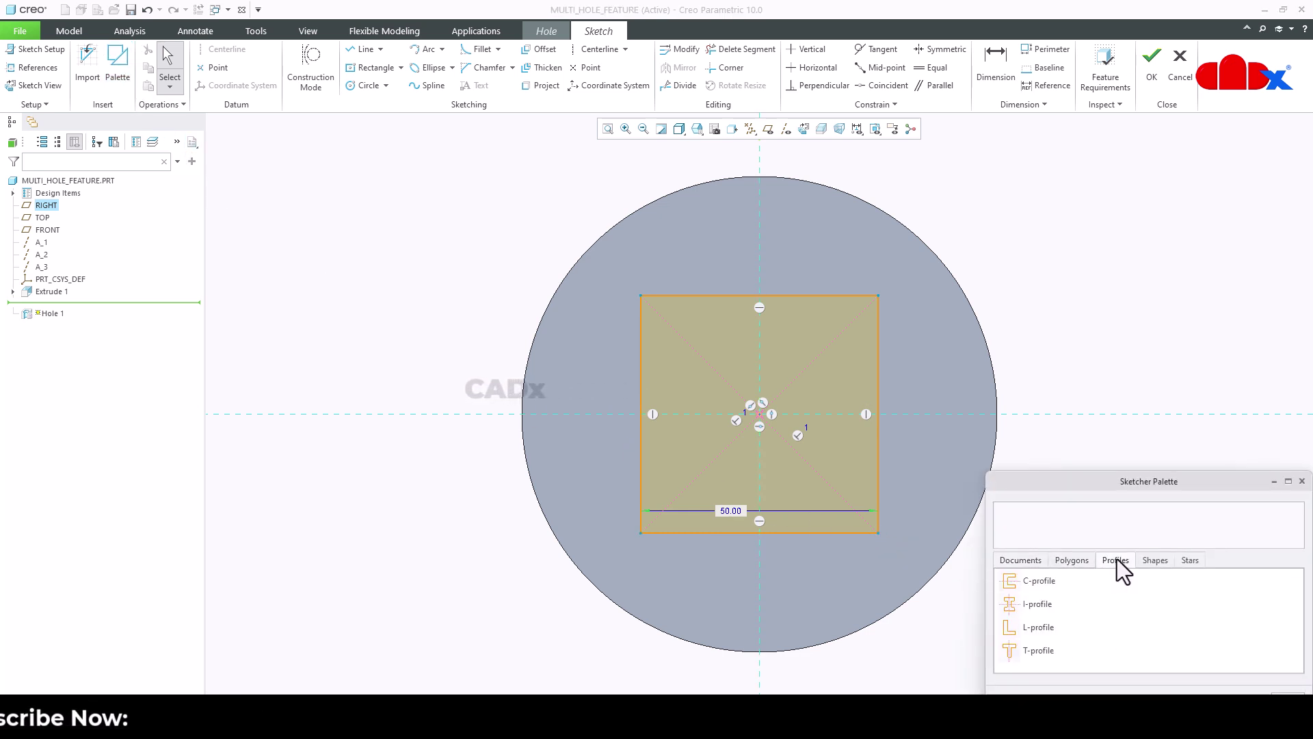
left_click(1154, 560)
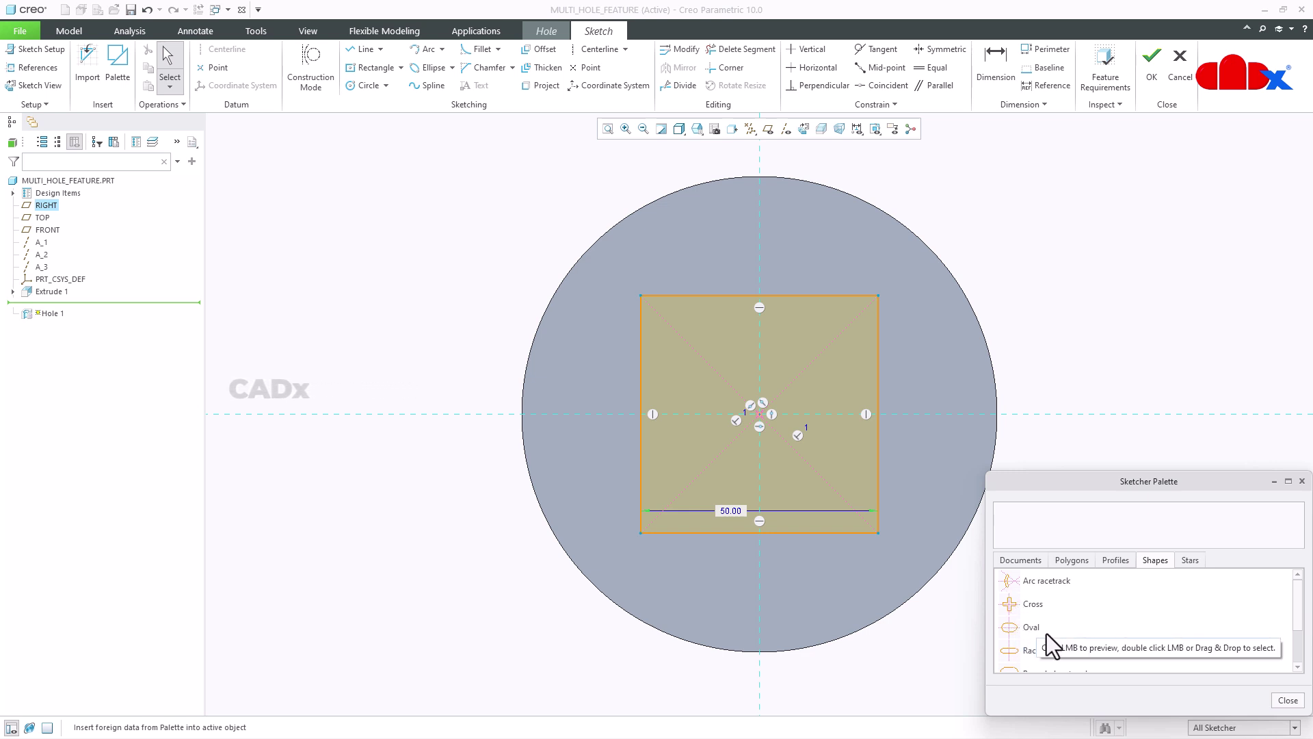
scroll(1039, 654, "down", 1)
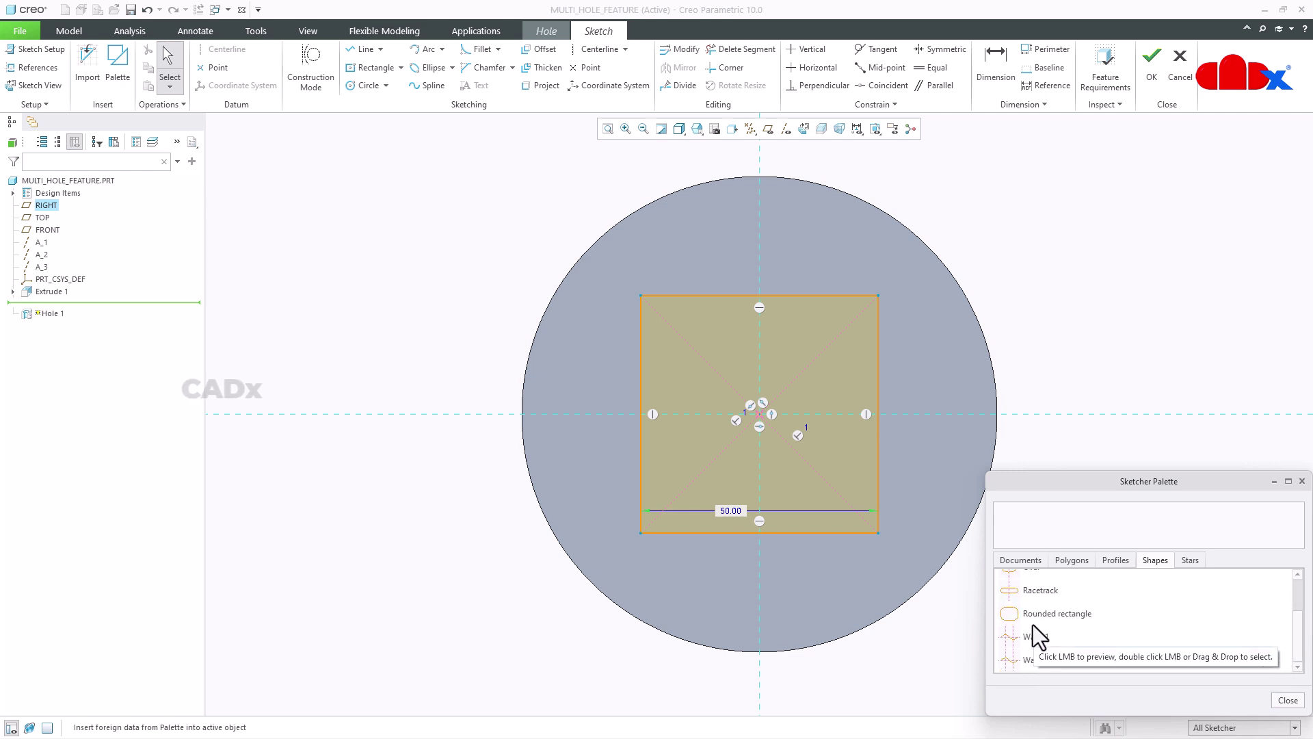
scroll(1068, 615, "up", 1)
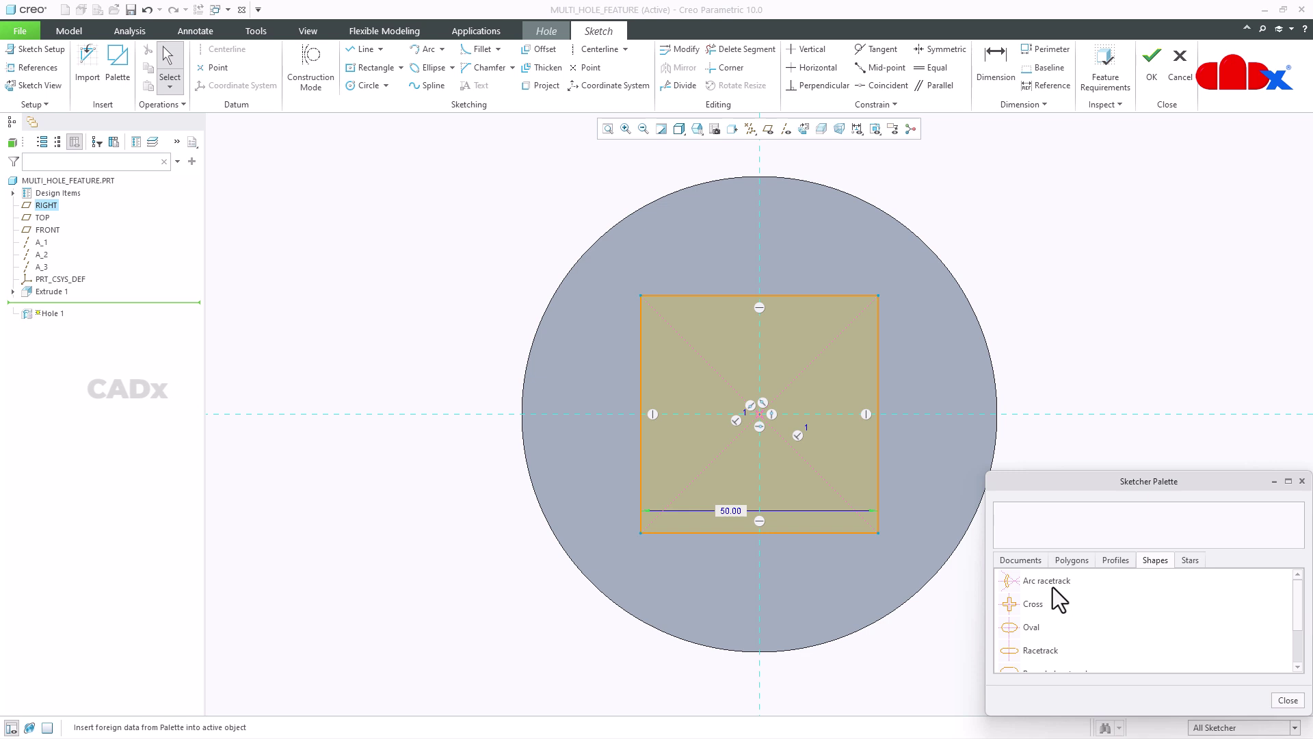
left_click(1288, 701)
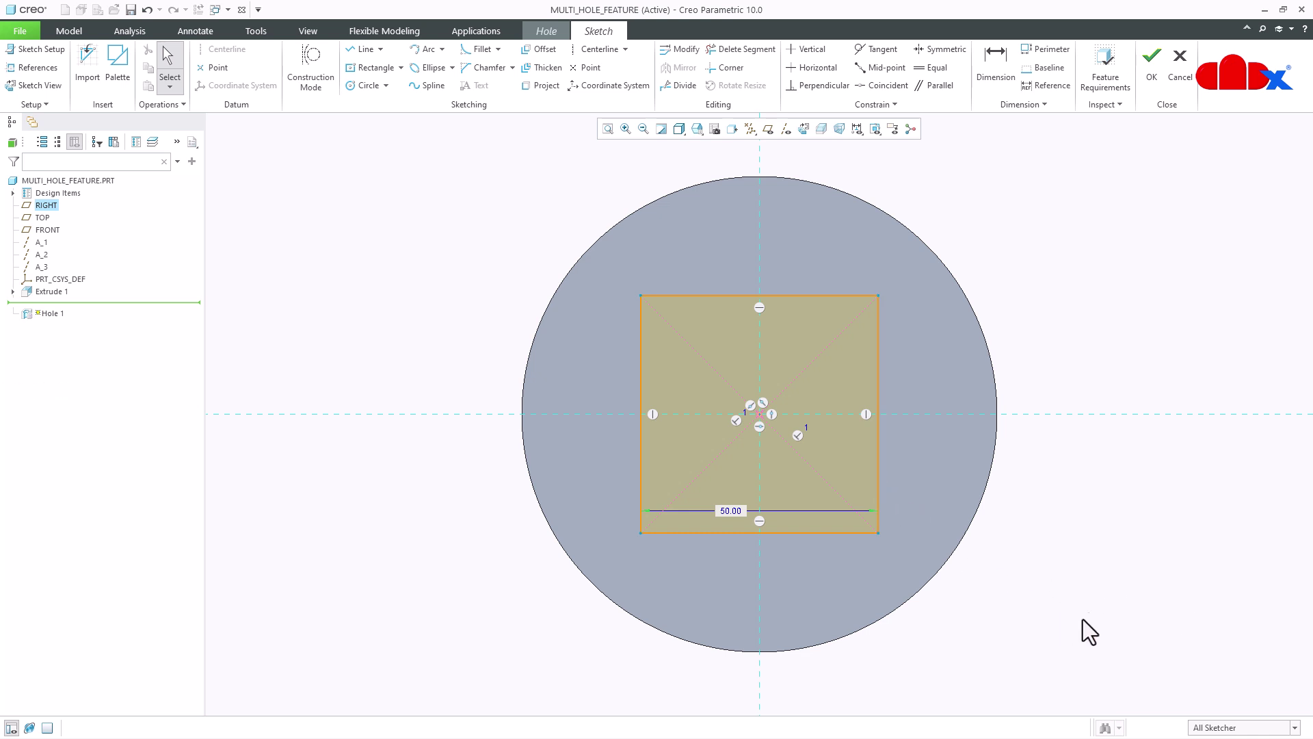
left_click(1160, 76)
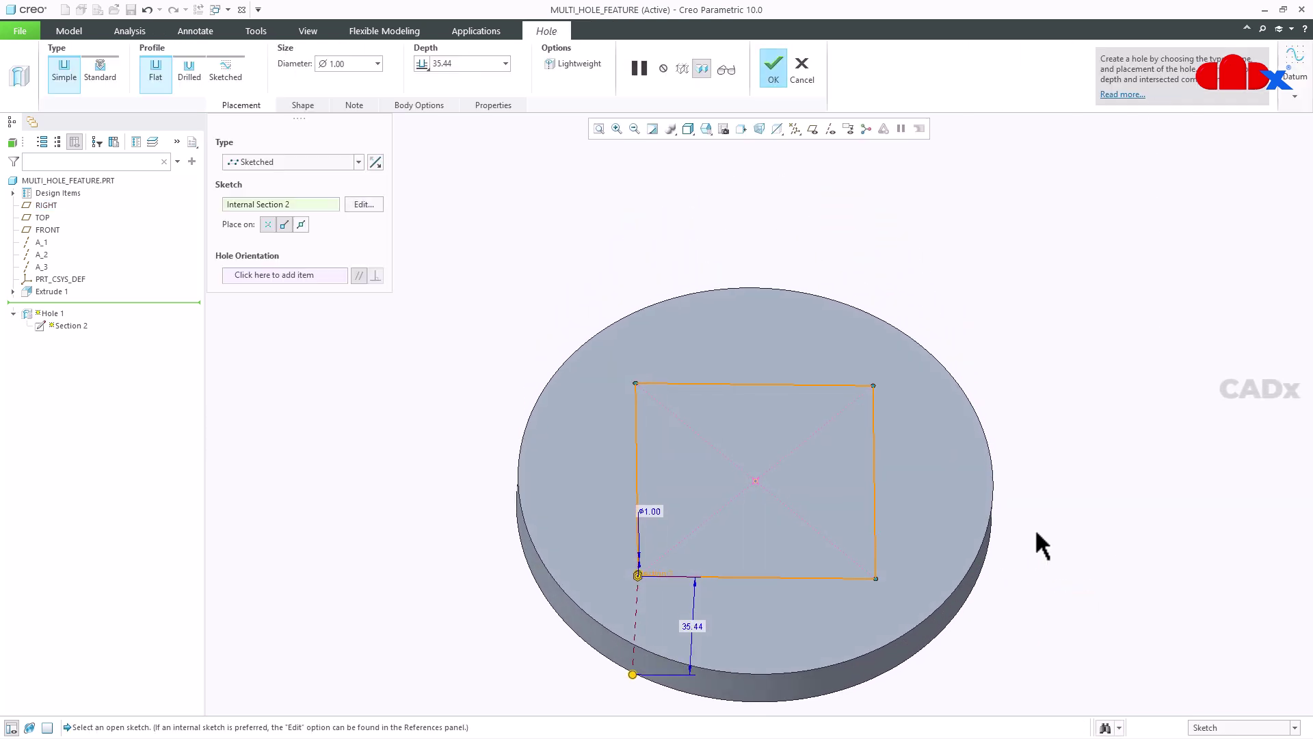
Step: Set the hole diameter to 10
mouse_move(1033, 532)
middle_mouse_down()
mouse_move(1005, 528)
mouse_move(1026, 545)
middle_mouse_up()
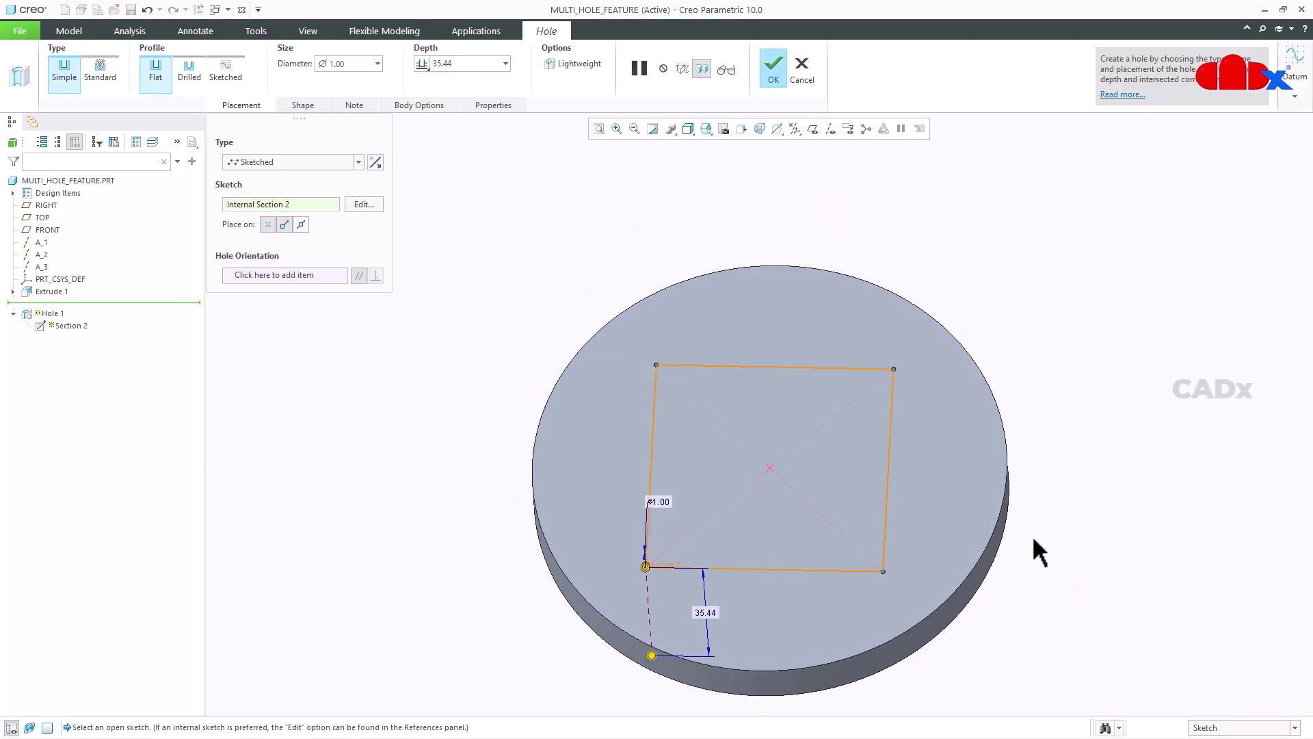
left_click(358, 65)
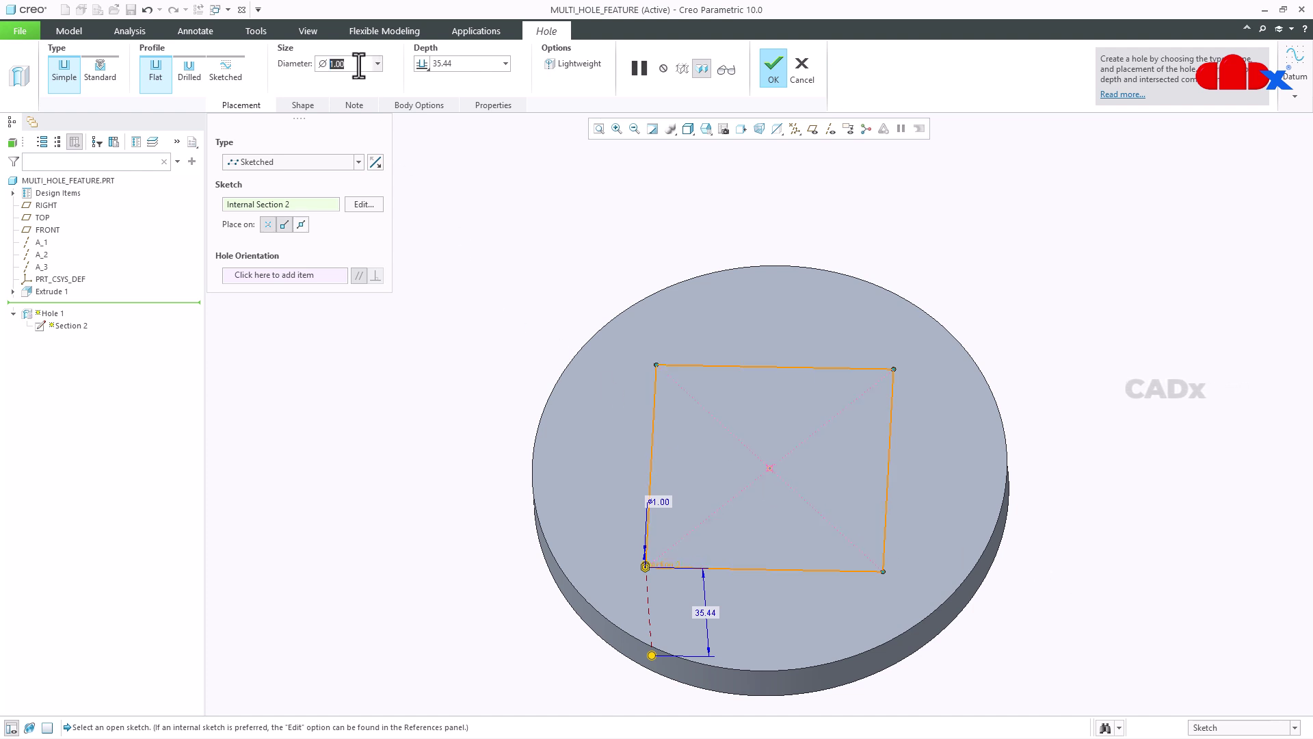
type("10")
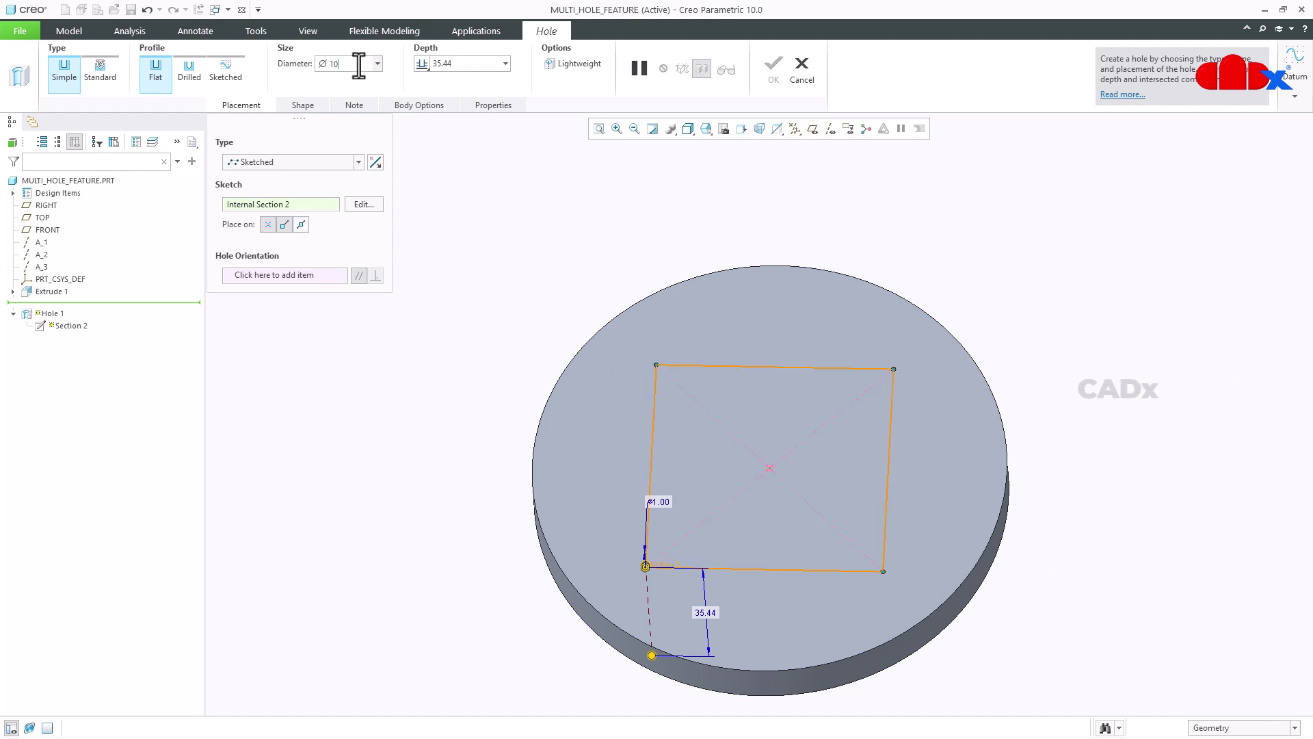
key("Return")
Step: Place holes on the square's edge midpoints as well as its corners, and reopen the placement sketch
middle_click_drag(628, 244, 636, 255)
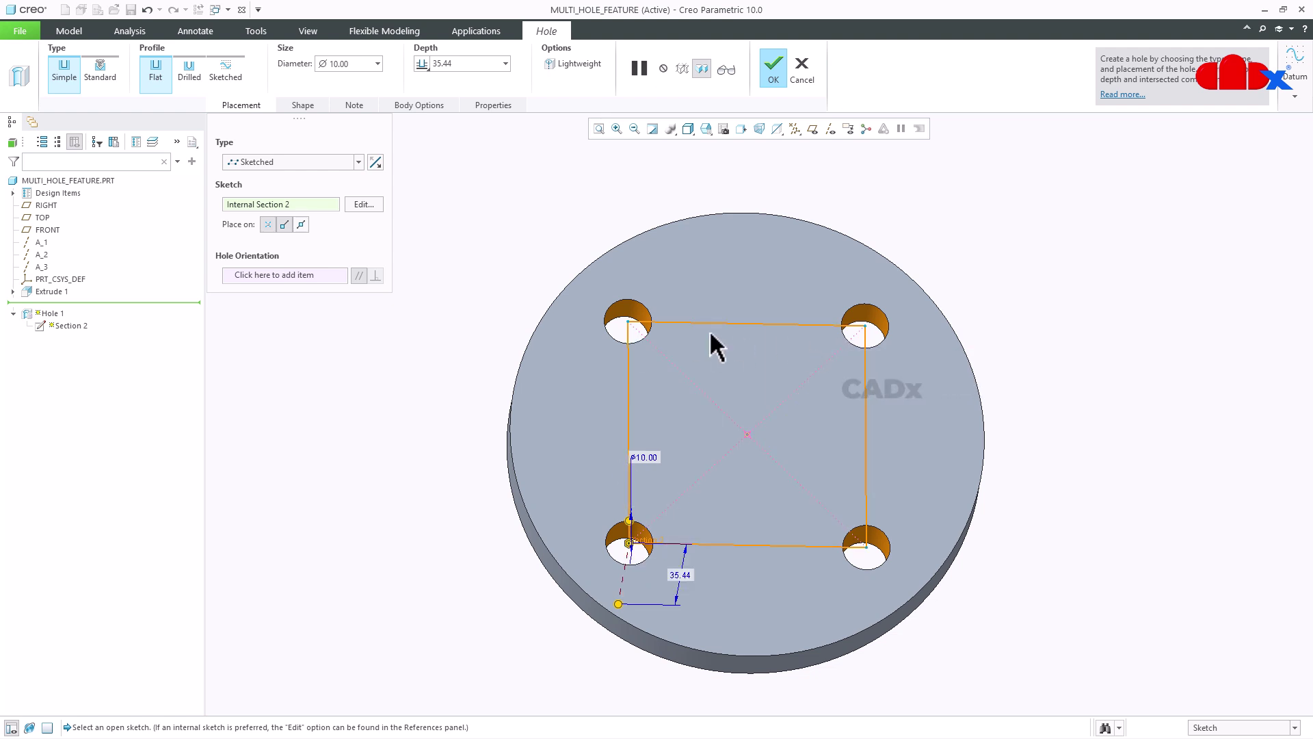
left_click(303, 228)
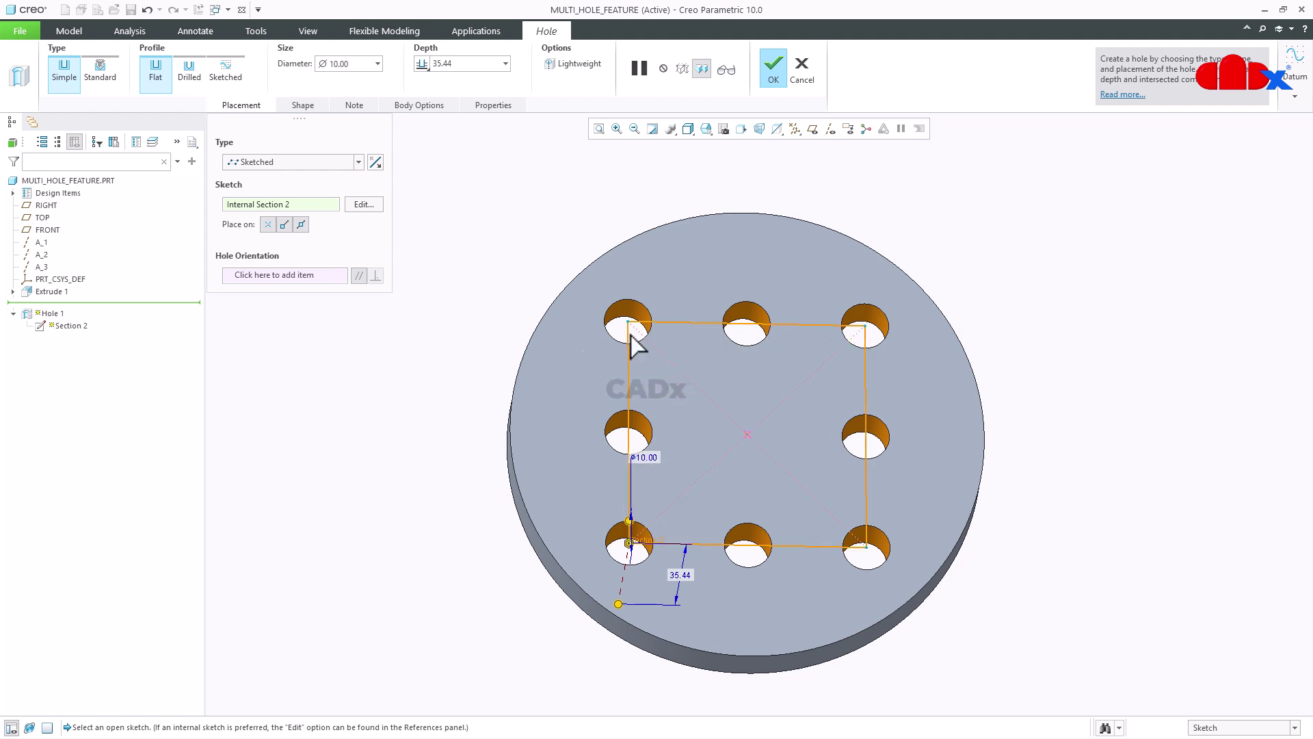
left_click(285, 224)
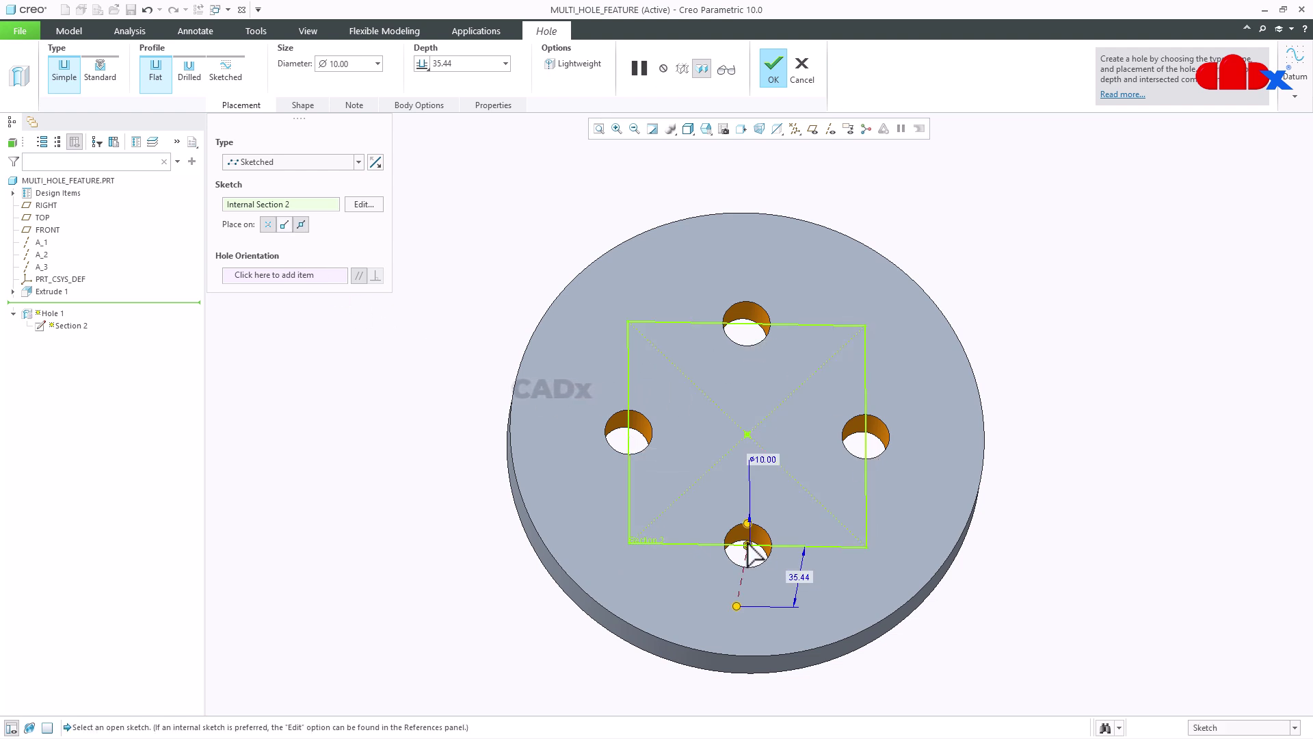
left_click(283, 226)
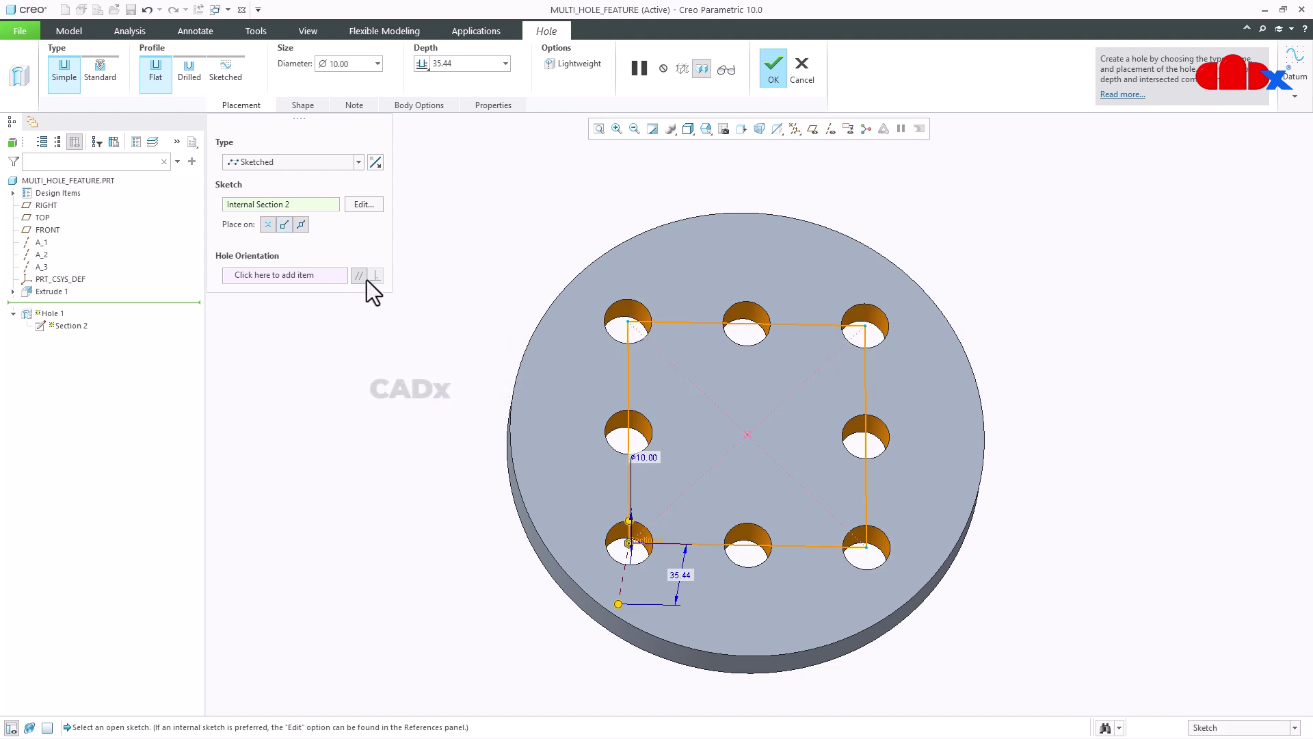
left_click(364, 205)
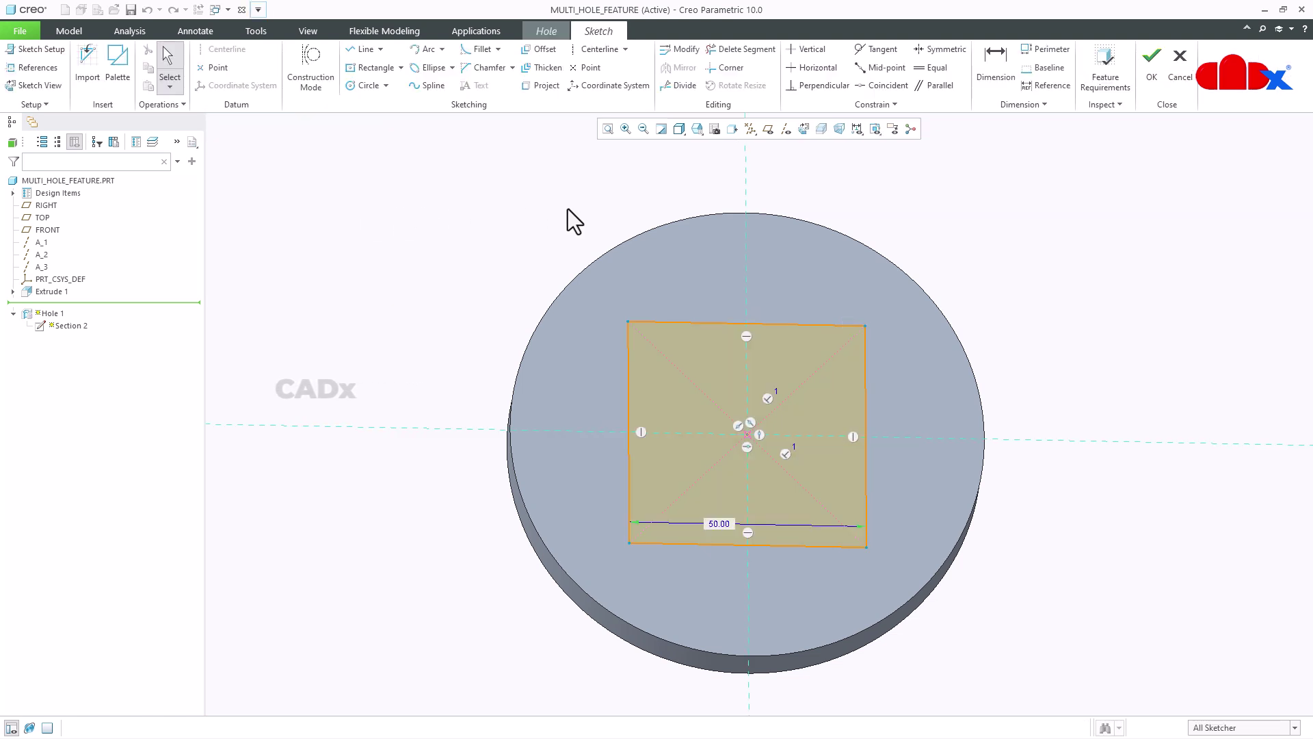
Step: Place sketch points at the centre and on the four centerlines outside the square
left_click(799, 131)
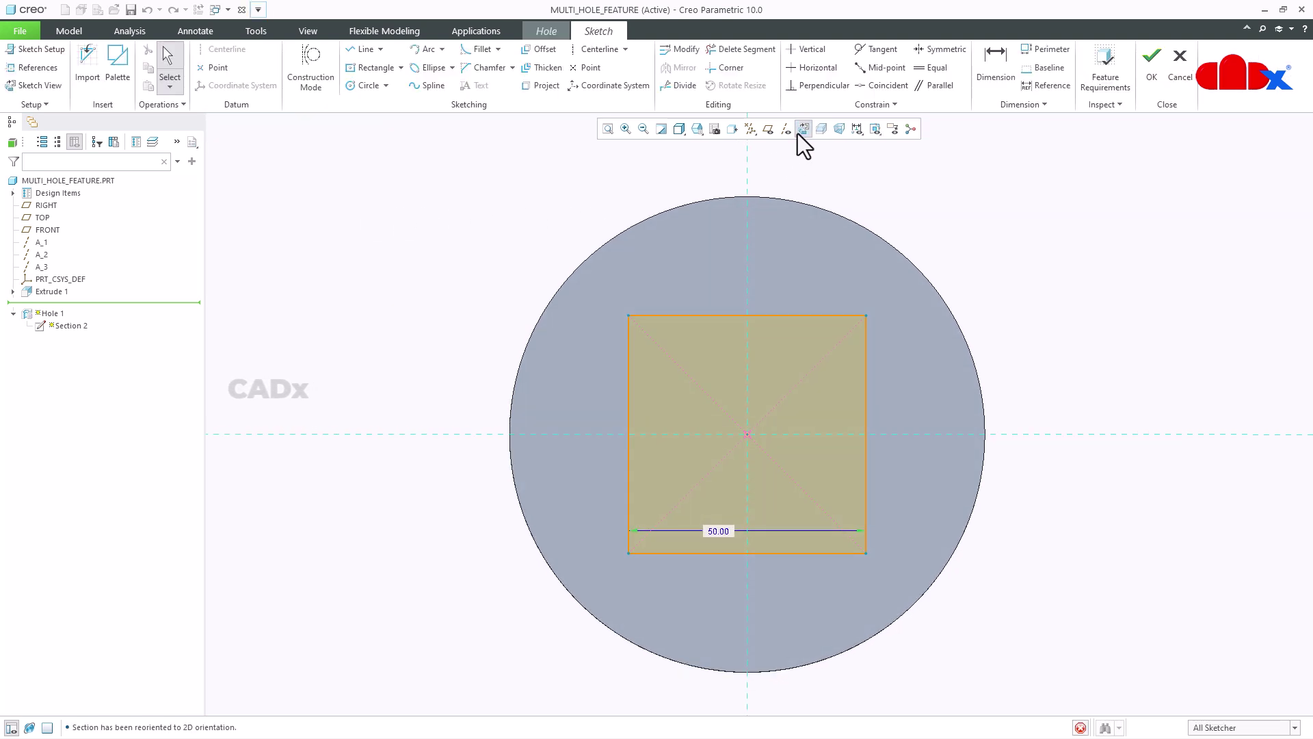
left_click(211, 71)
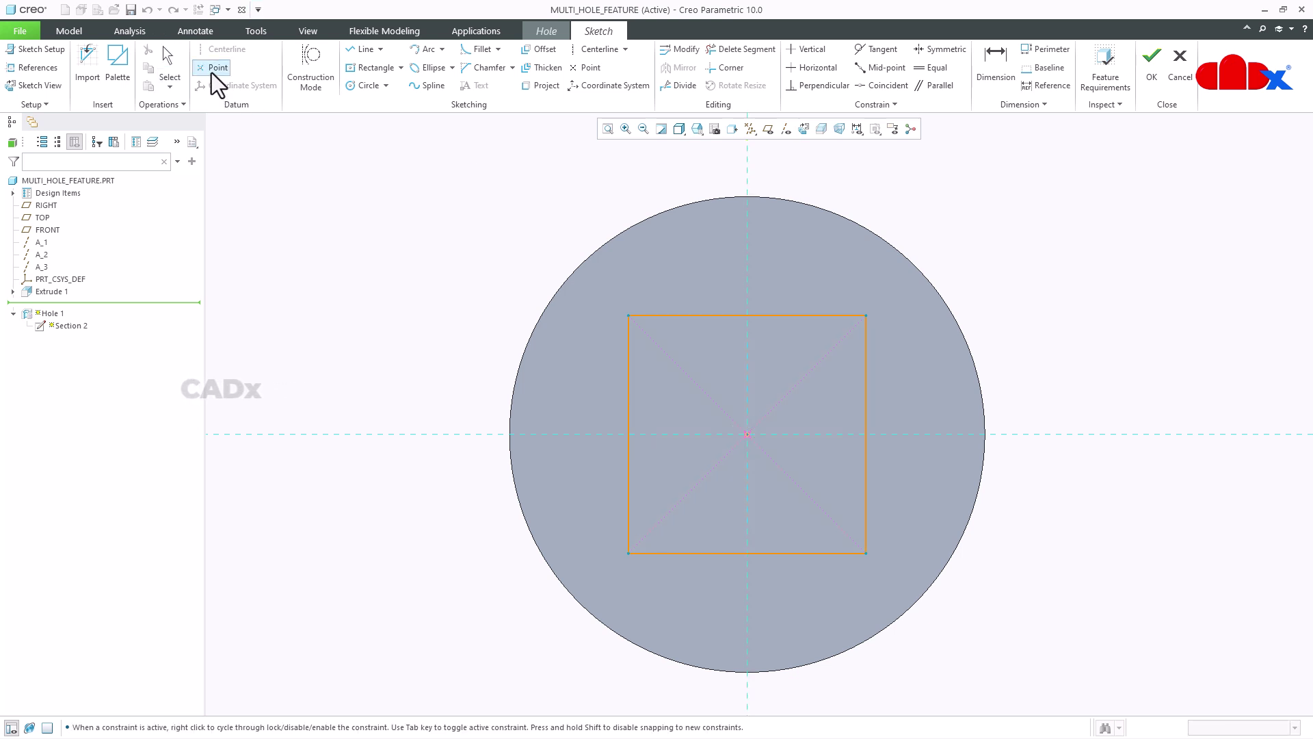
left_click(747, 434)
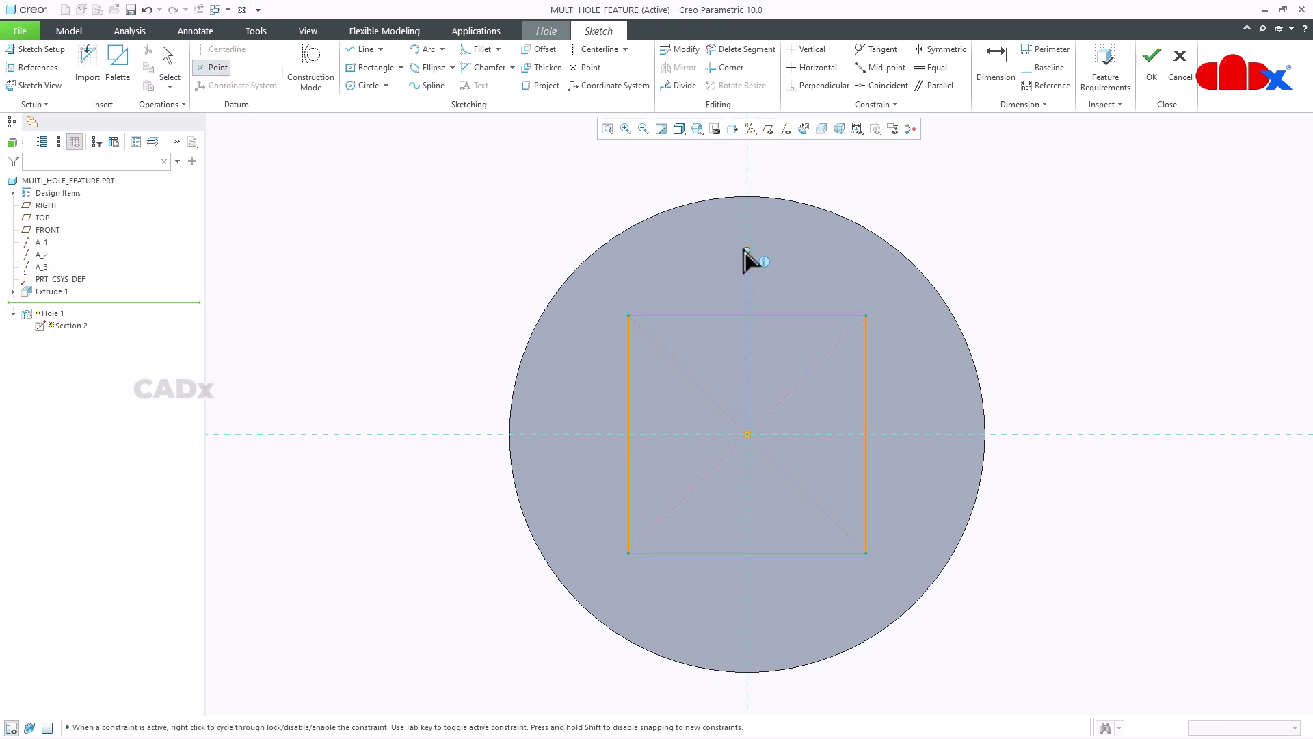
left_click(747, 234)
left_click(939, 433)
left_click(746, 637)
left_click(547, 433)
middle_click(577, 524)
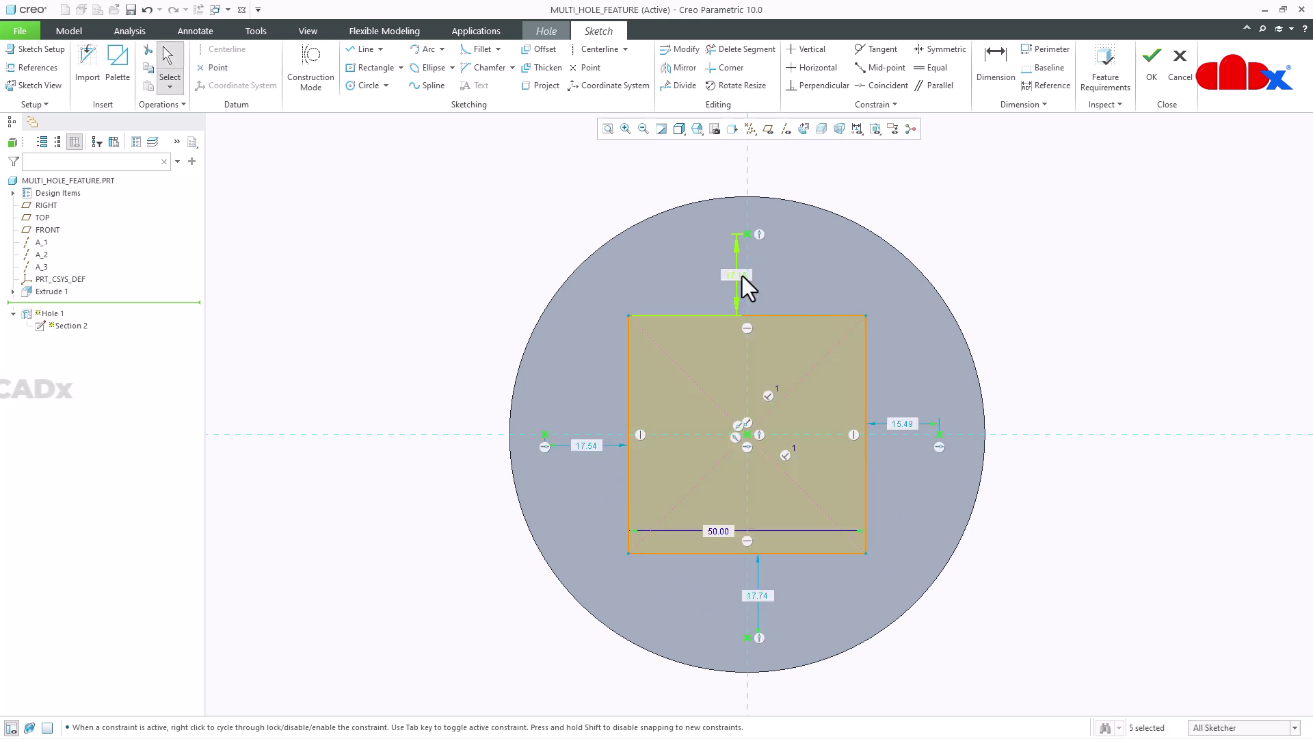
Step: Make the four point offset dimensions equal and set them to 18
left_click(931, 67)
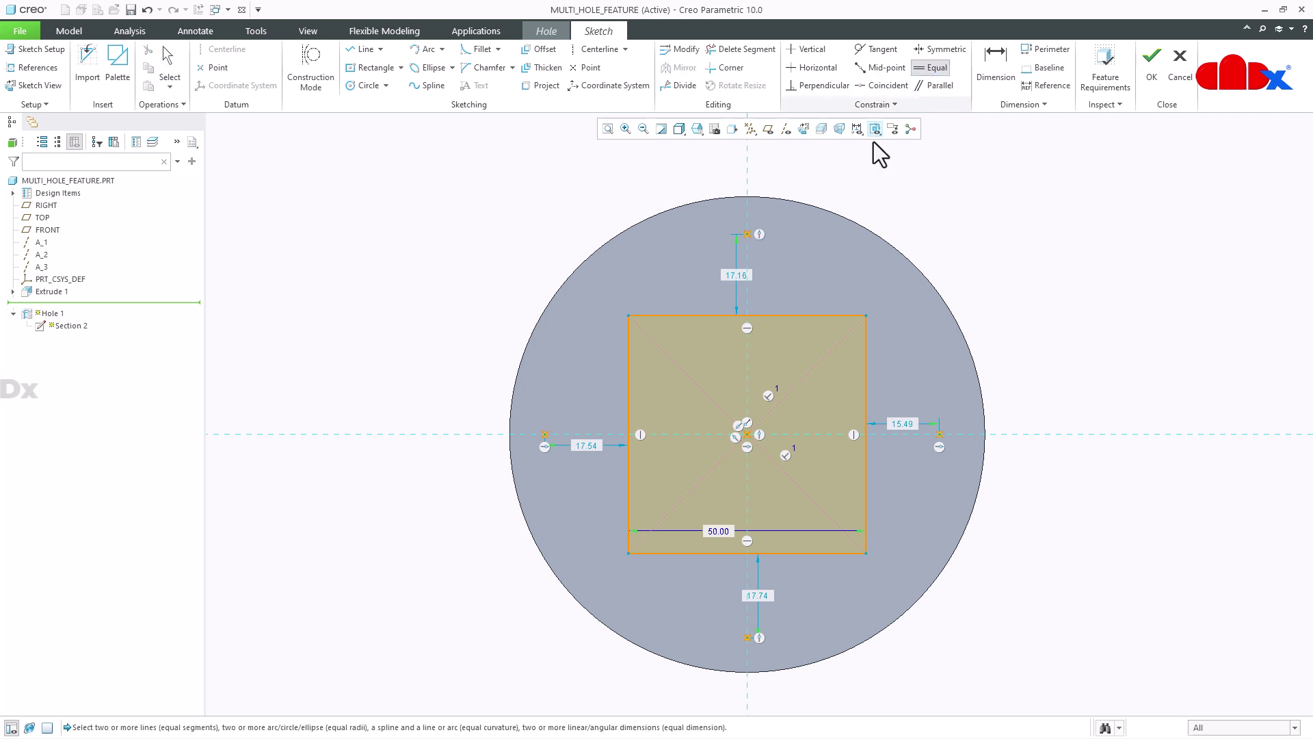
left_click(737, 275)
left_click(584, 446)
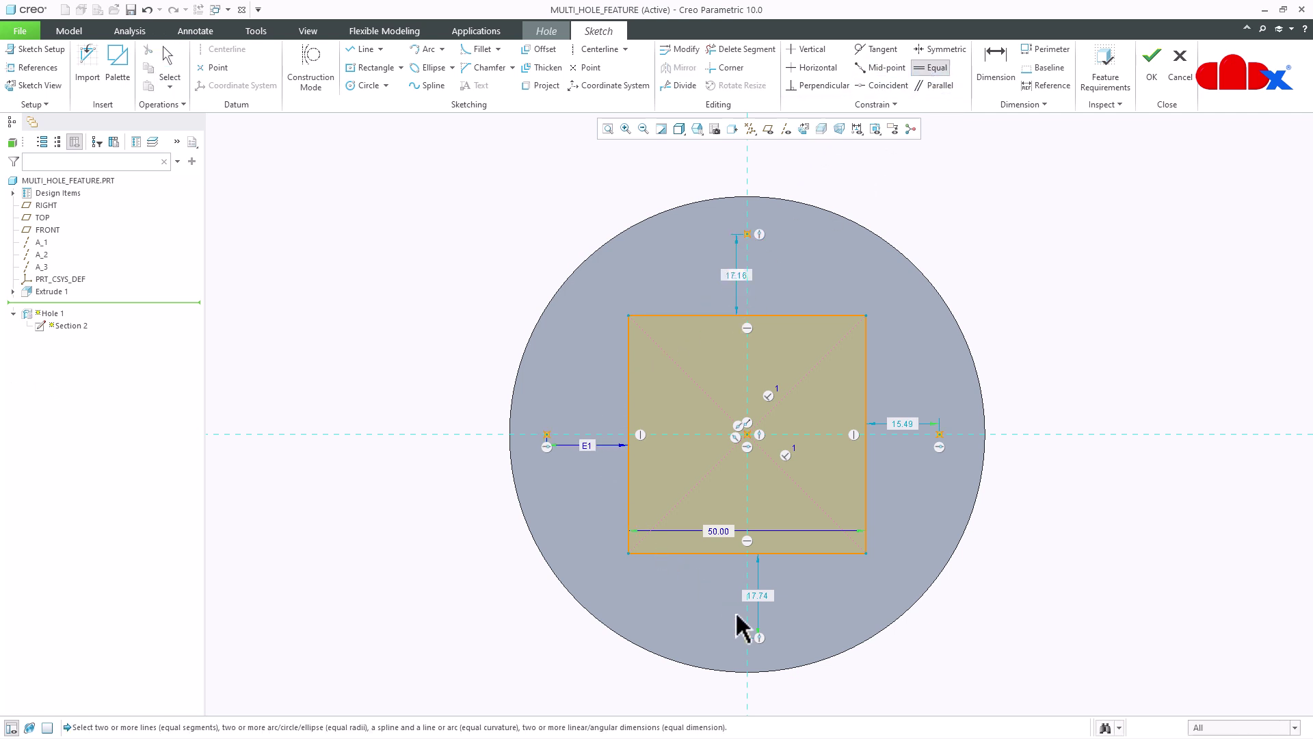
left_click(756, 595)
left_click(904, 423)
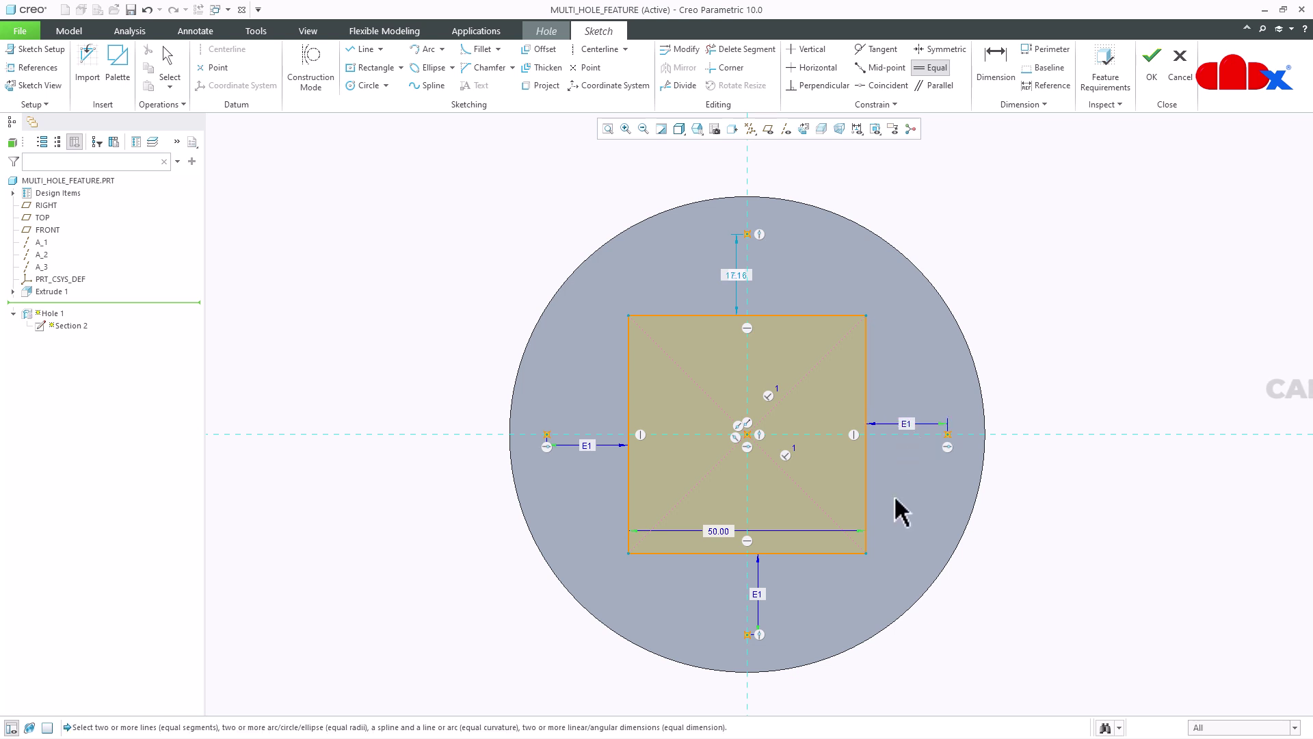
left_click(730, 277)
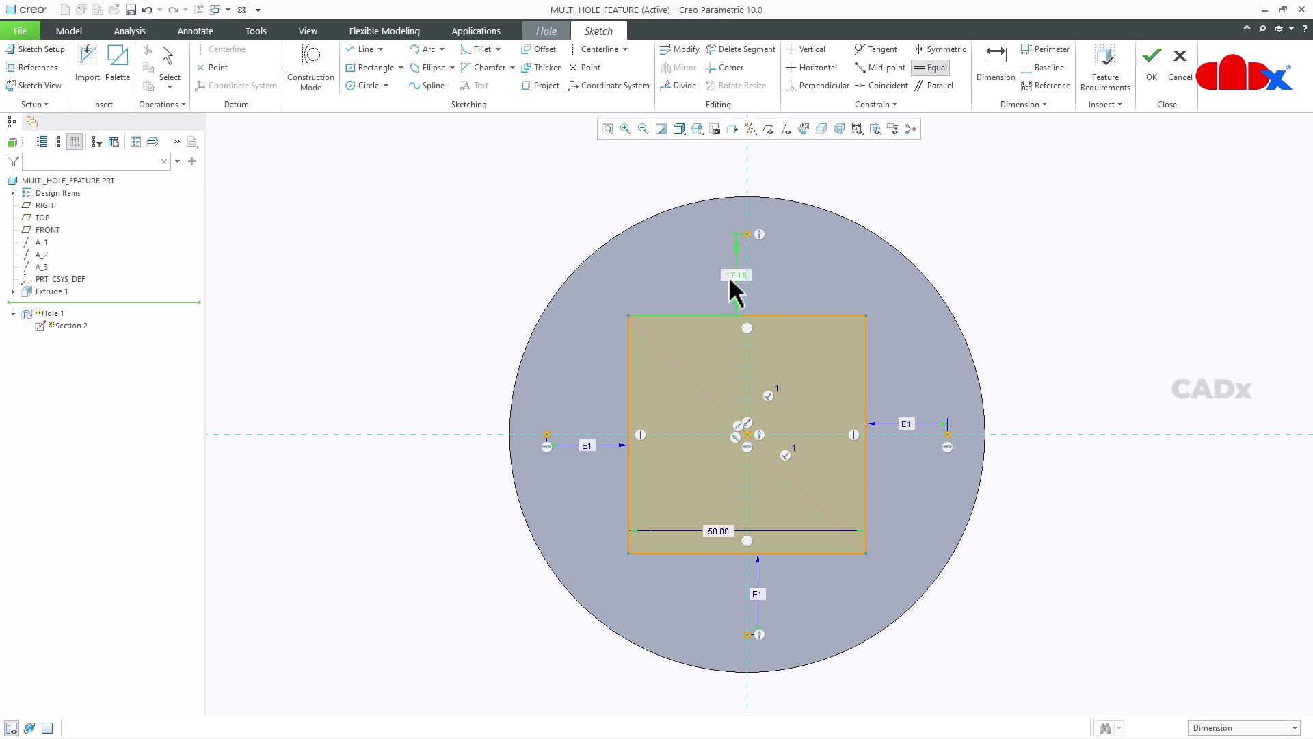
middle_click(729, 277)
double_click(729, 277)
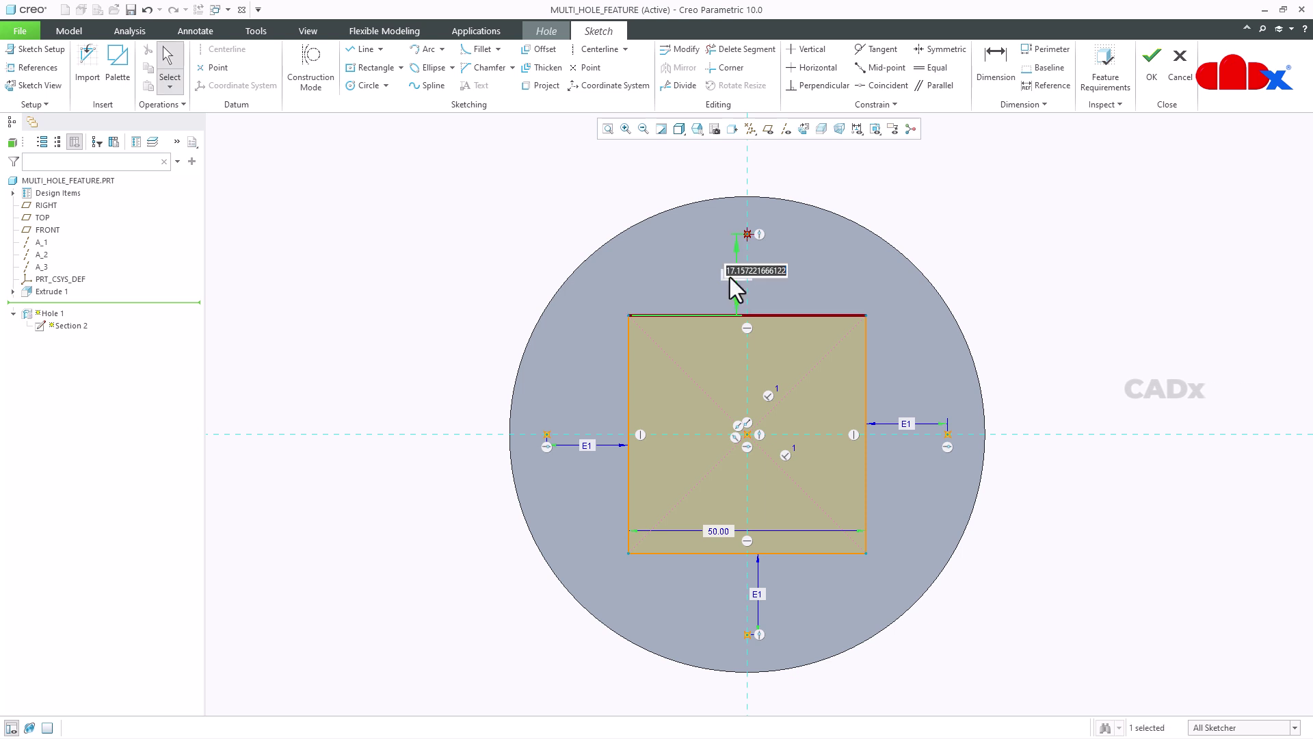
type("18")
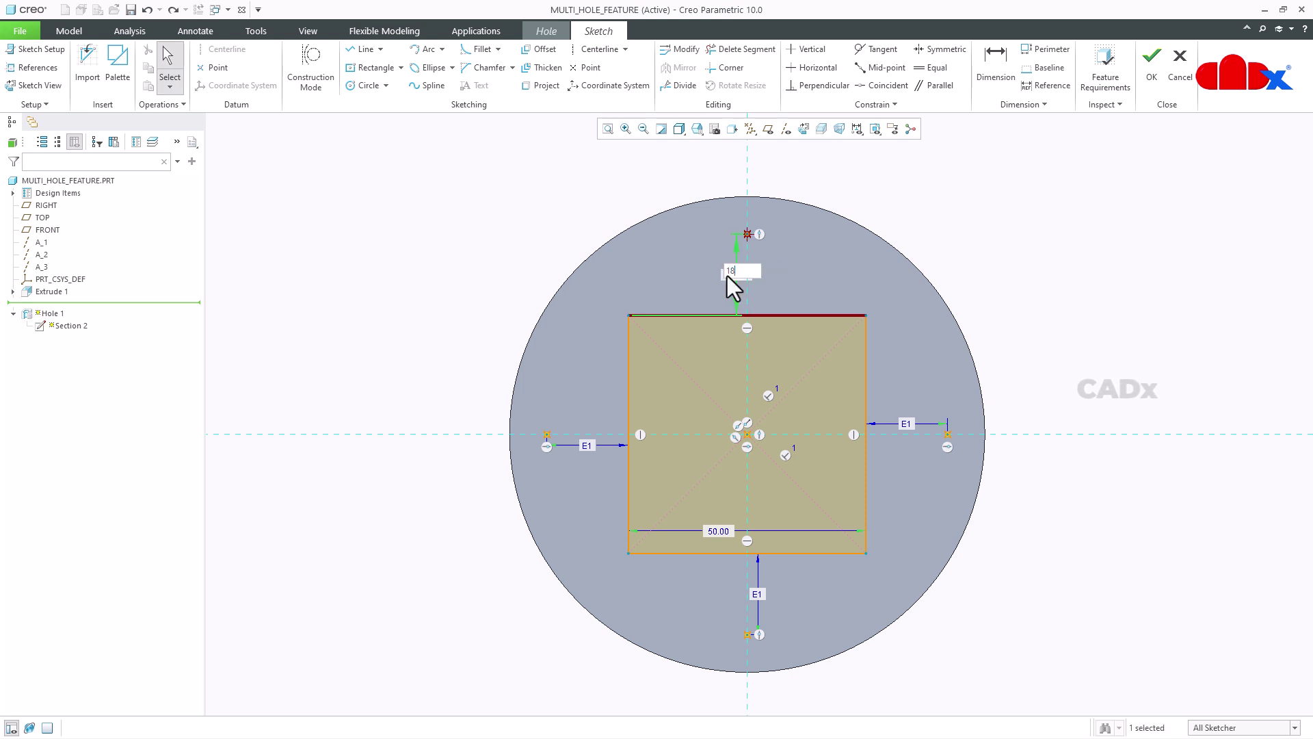
key("Return")
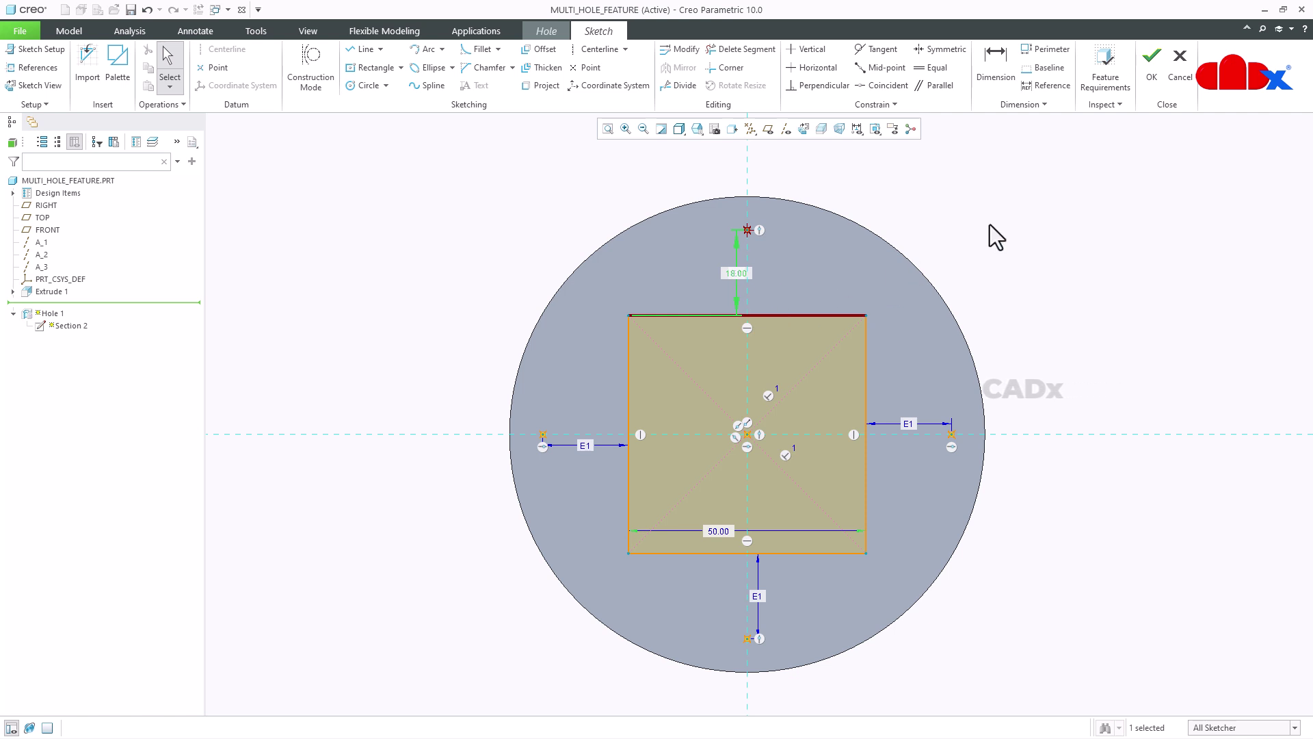
Step: Preview the holes, keeping them at the sketch points, square corners and edge midpoints
left_click(1151, 61)
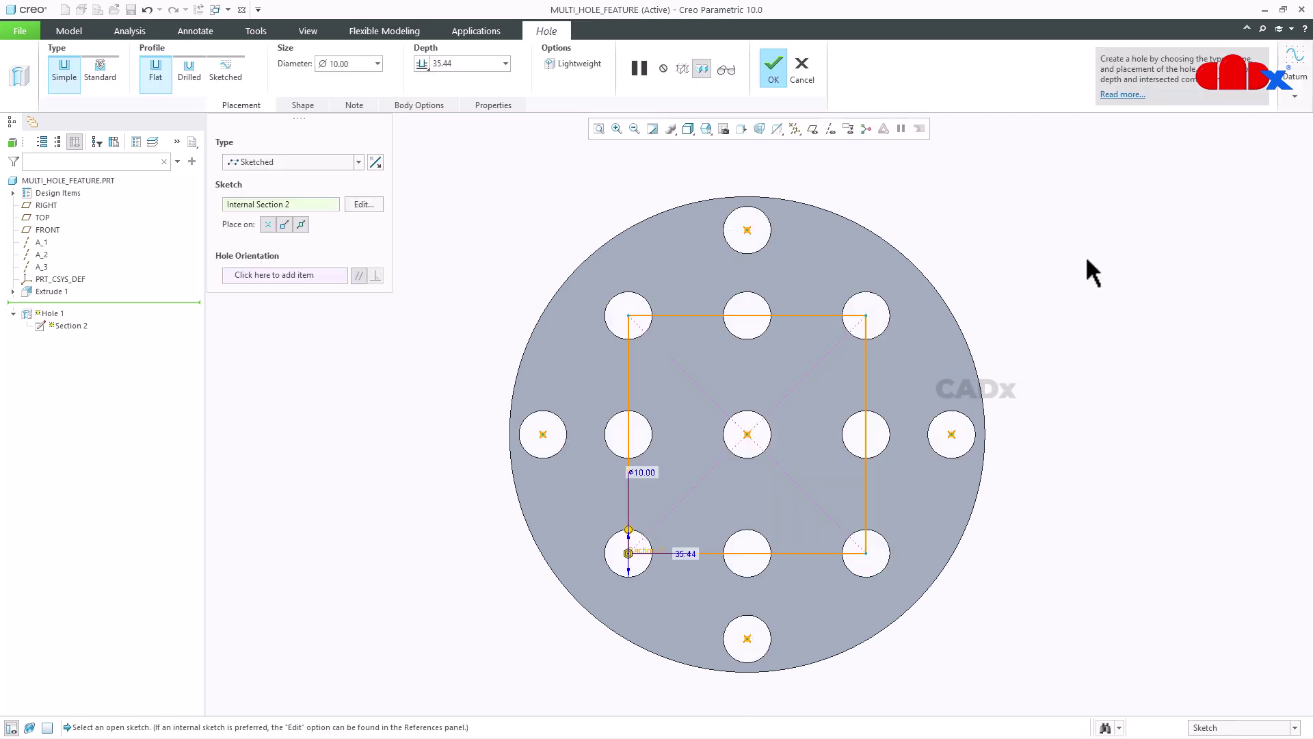
middle_click_drag(1044, 403, 1008, 331)
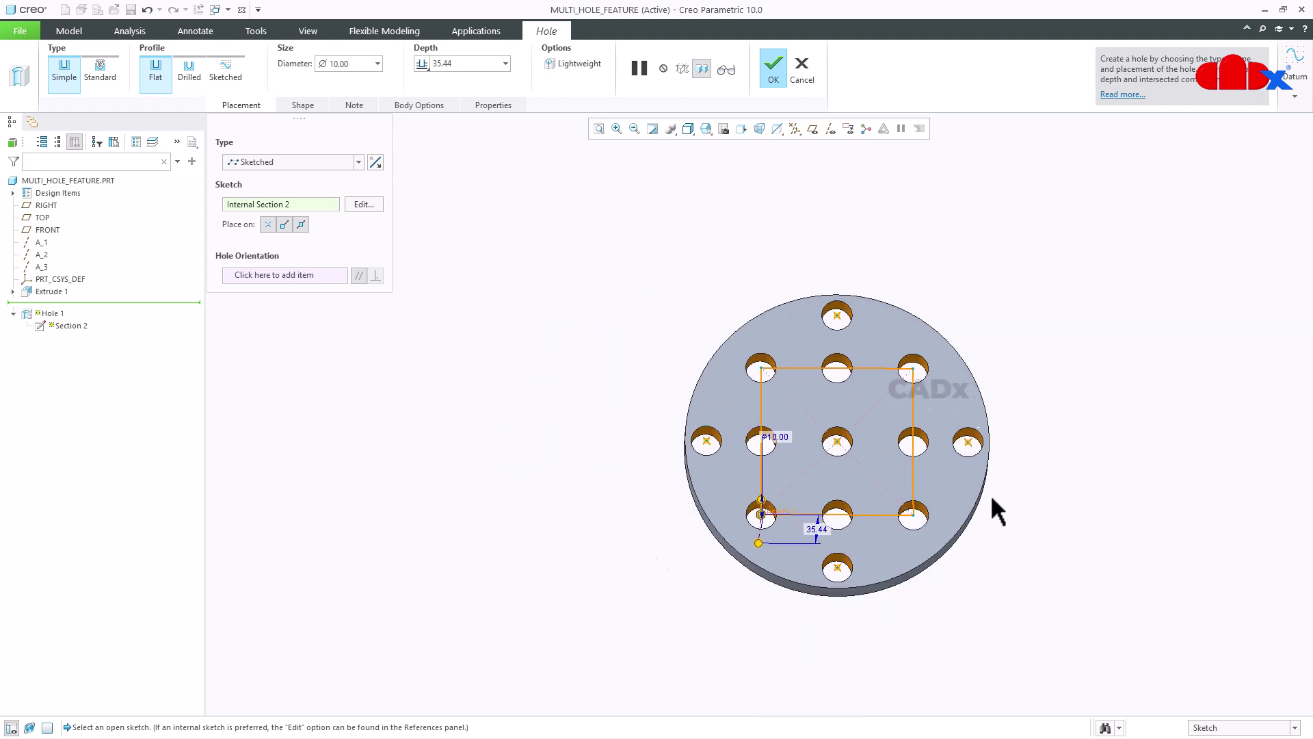
scroll(991, 495, "up", 2)
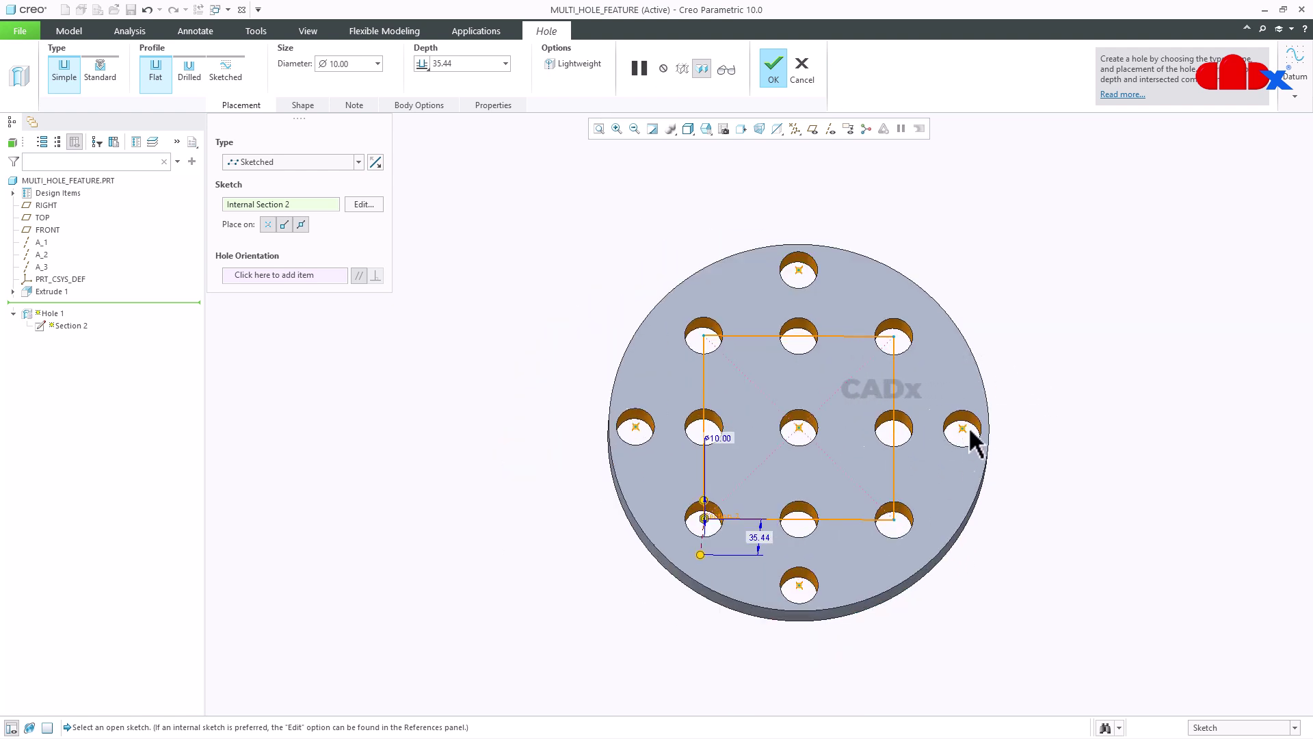
left_click(269, 223)
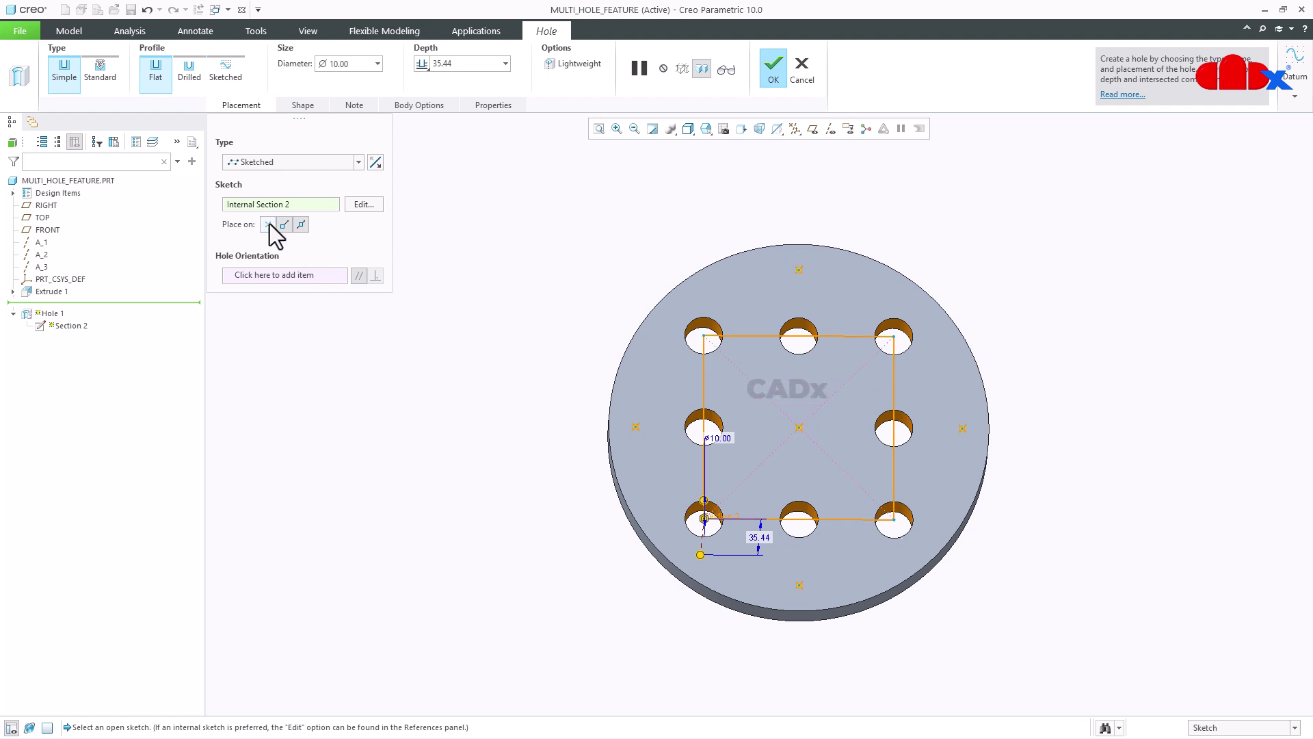
left_click(285, 225)
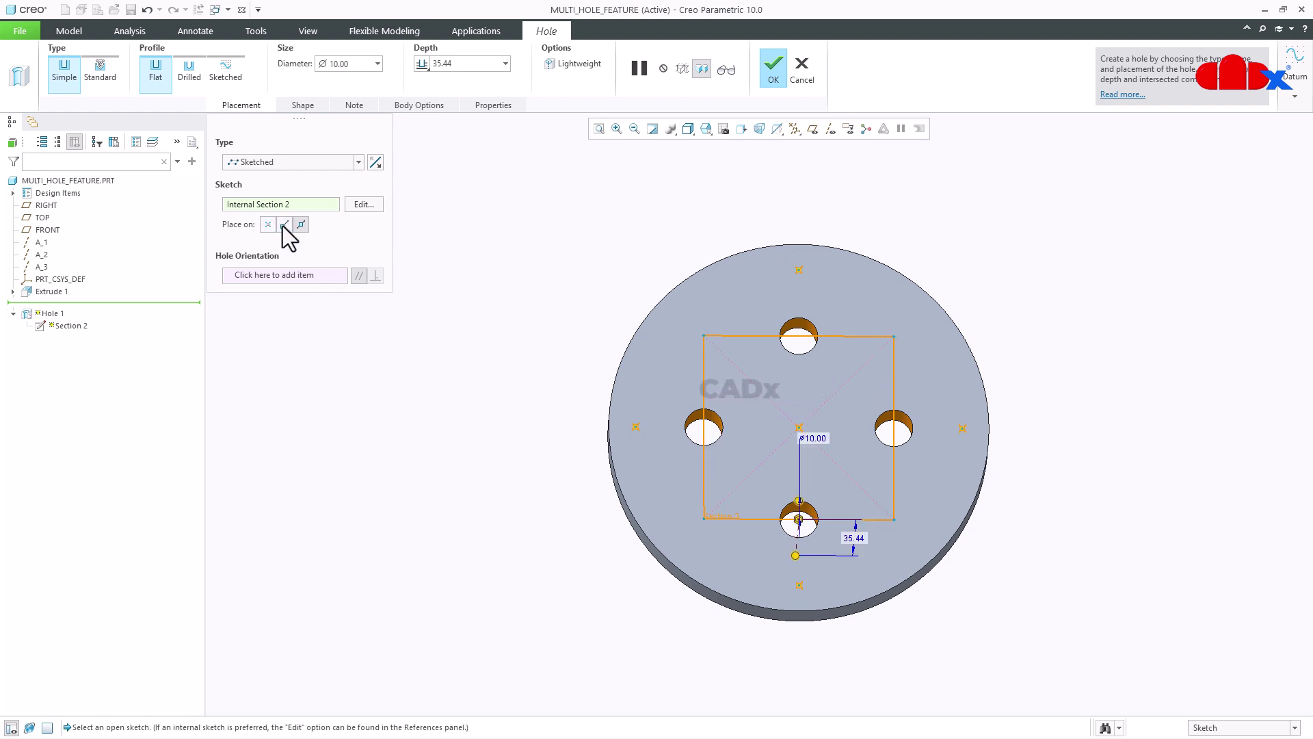
left_click(301, 226)
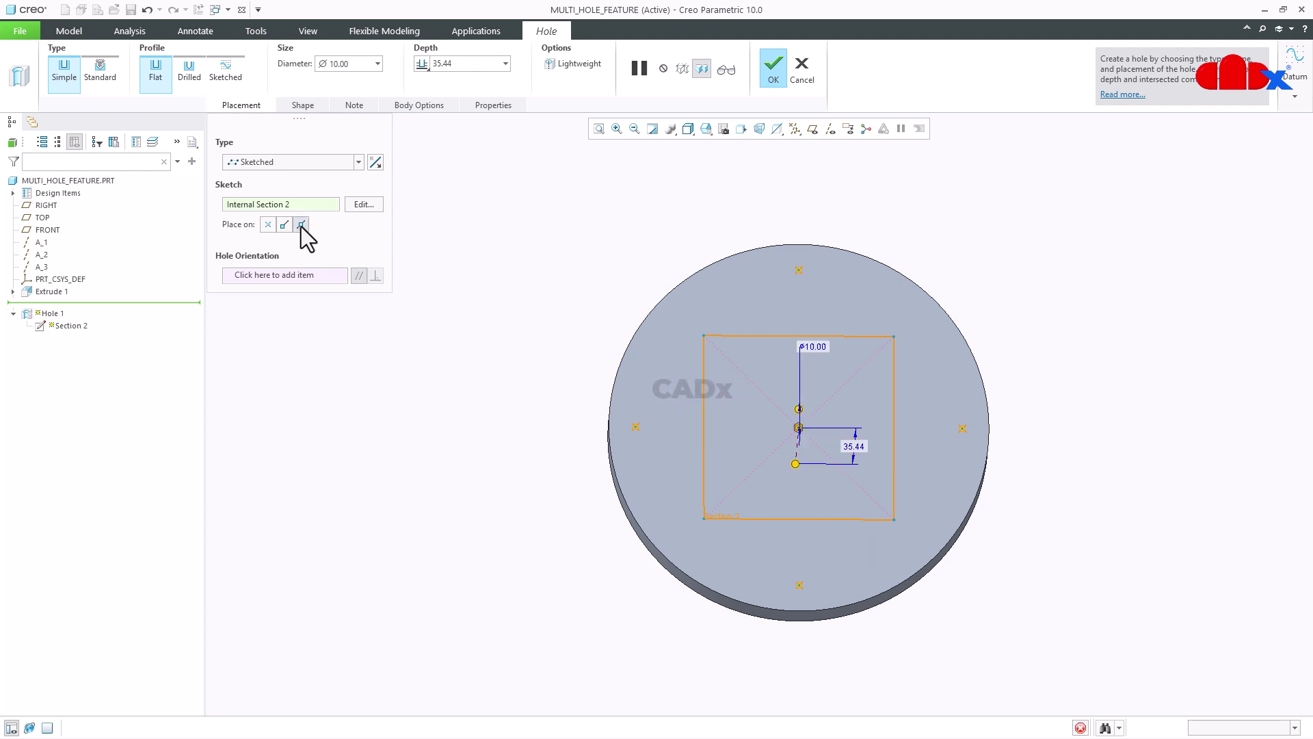
left_click(268, 224)
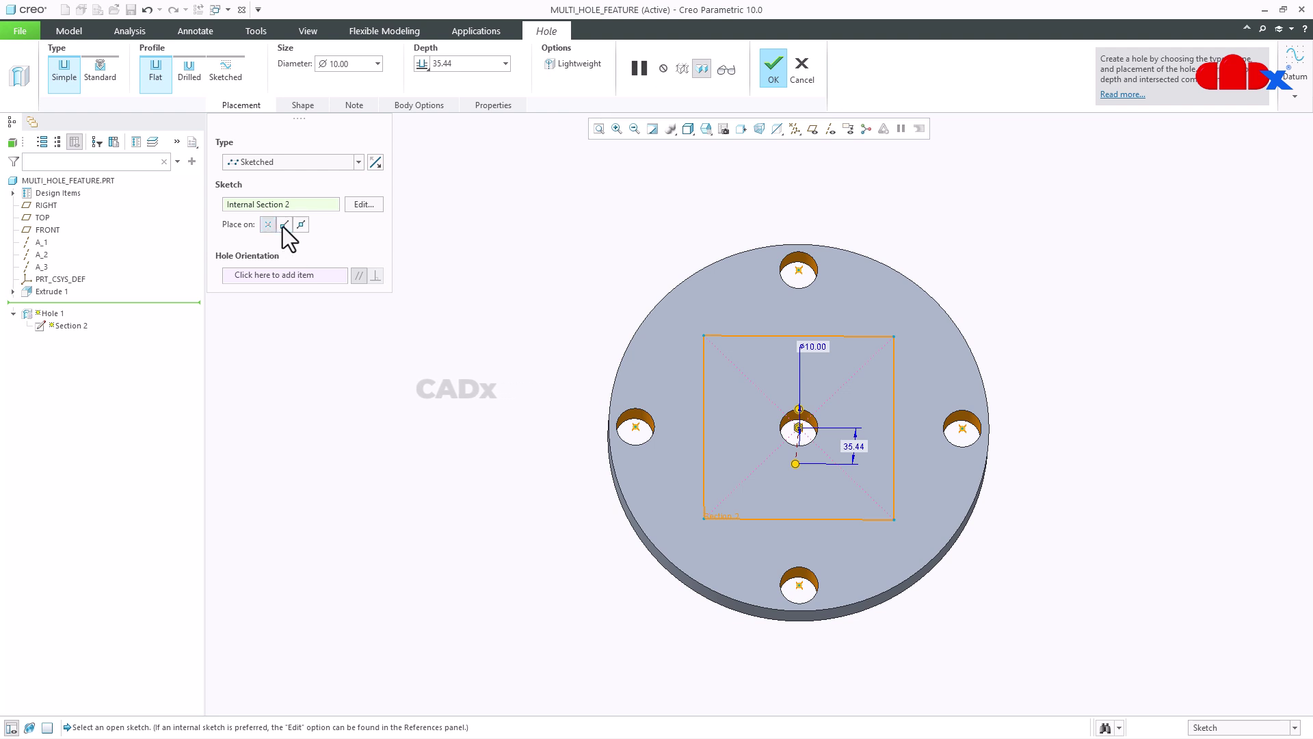
left_click(283, 225)
left_click(298, 224)
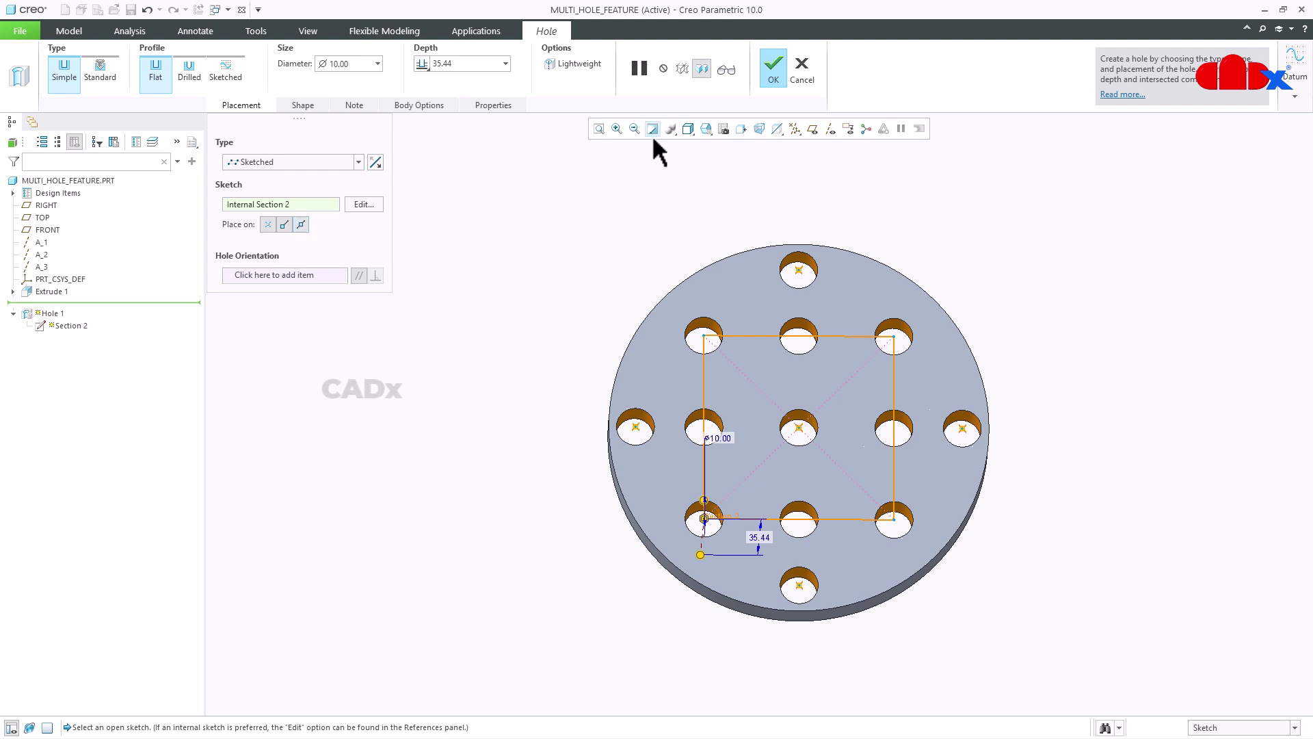
Step: Finish the 13-hole feature and return to the default view
left_click(773, 69)
left_click(1057, 519)
key("ctrl+d")
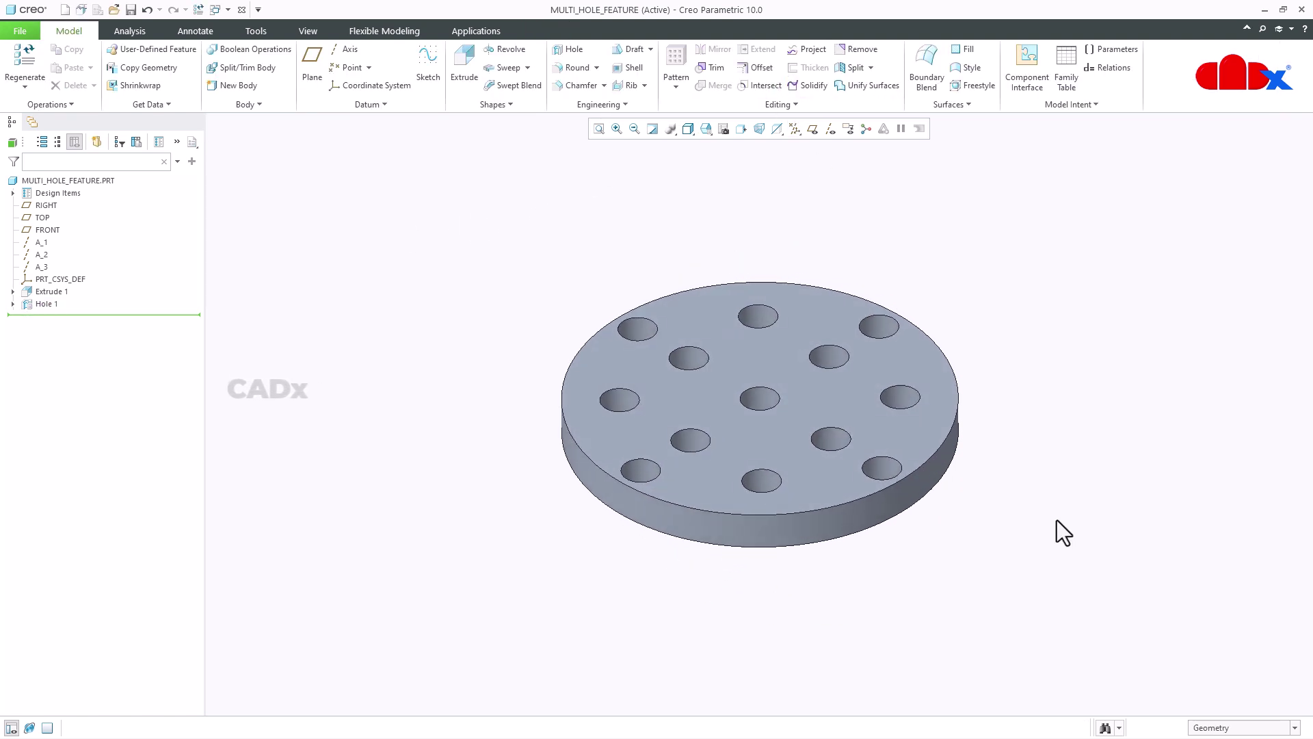
Step: Redefine Hole 1 as a standard ISO M10x1 tapped hole with Through All depth
left_click(42, 304)
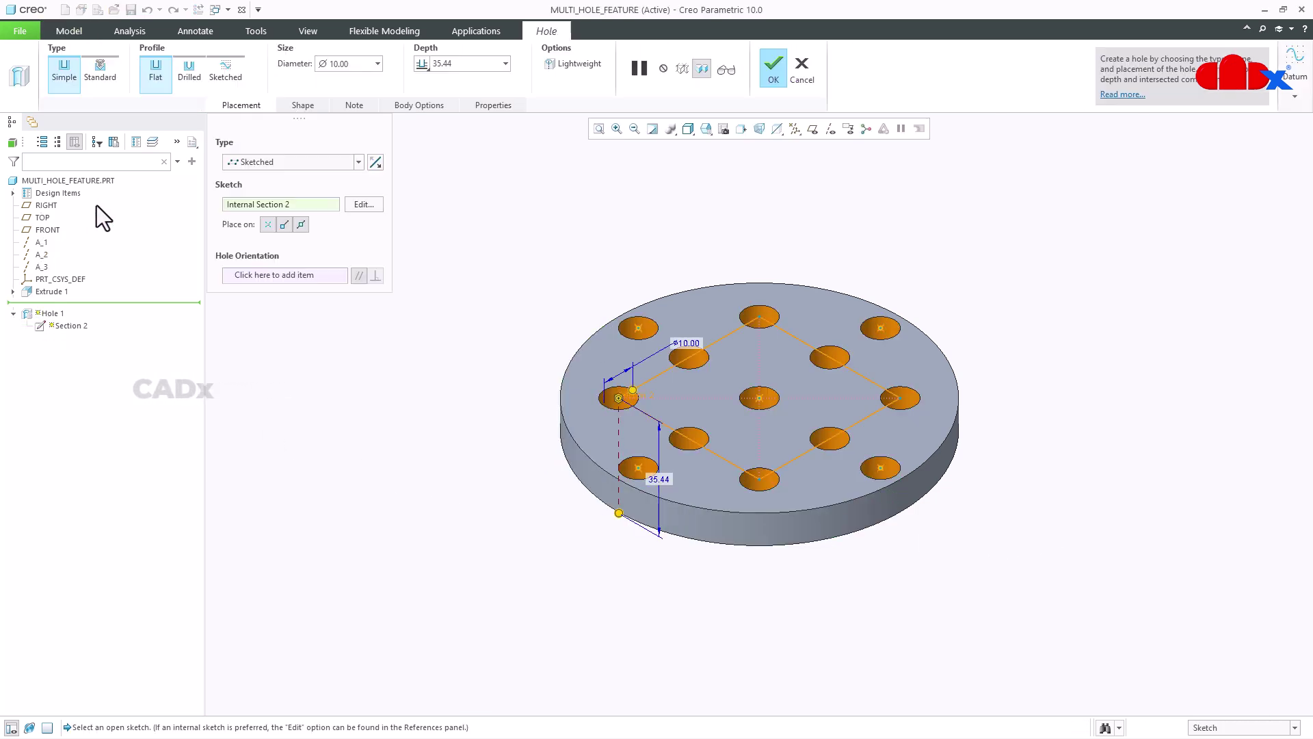
left_click(103, 68)
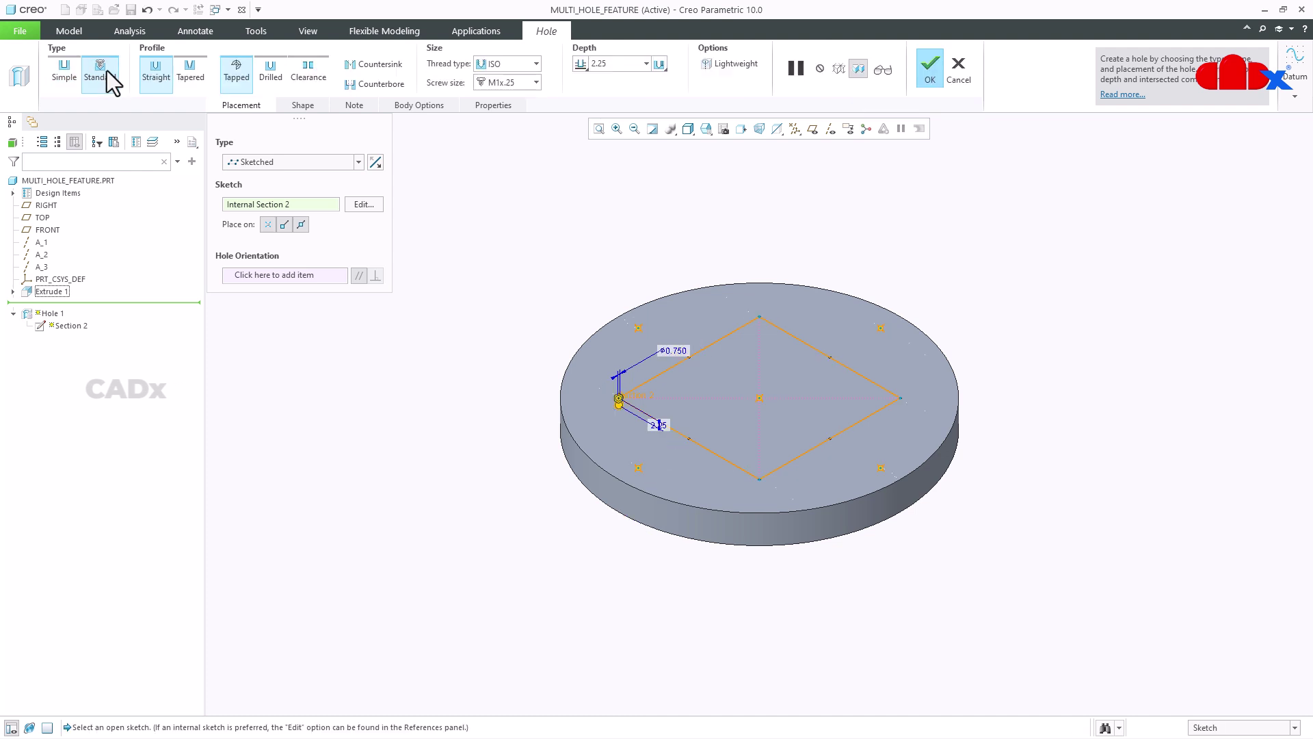
left_click(536, 82)
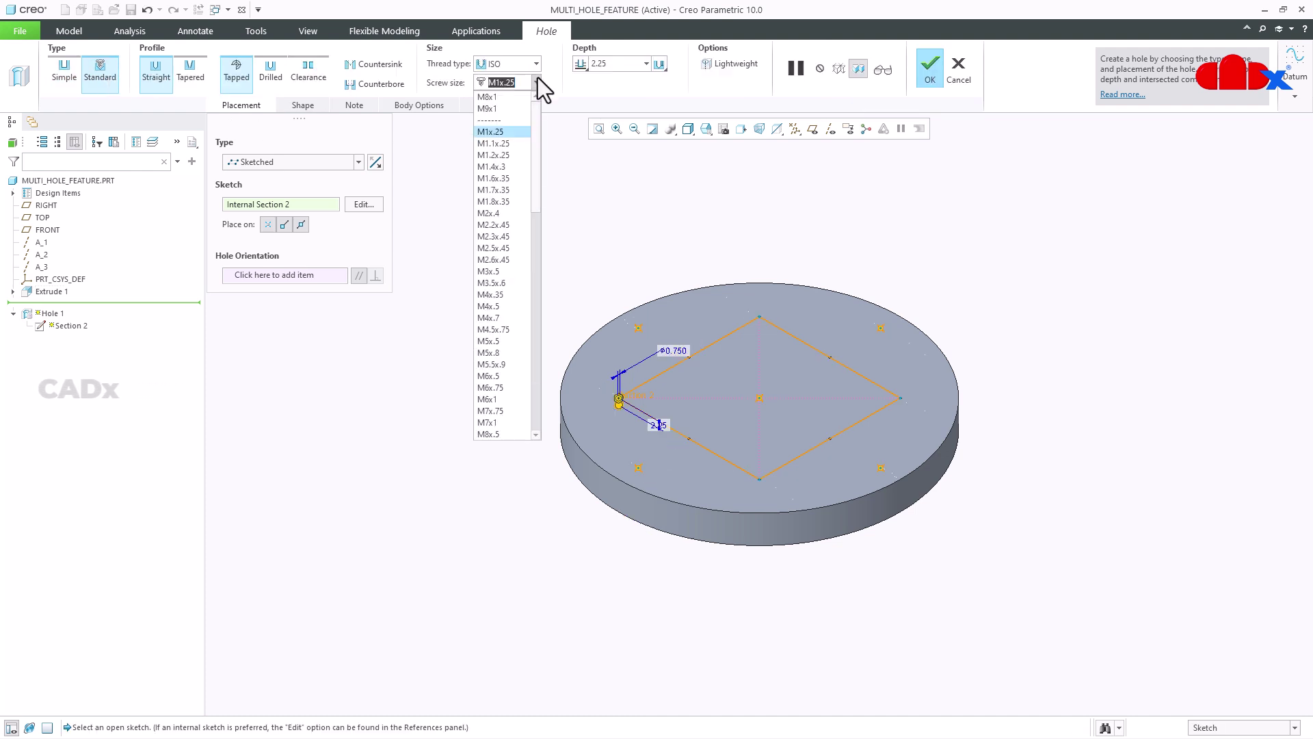
left_click_drag(535, 140, 541, 225)
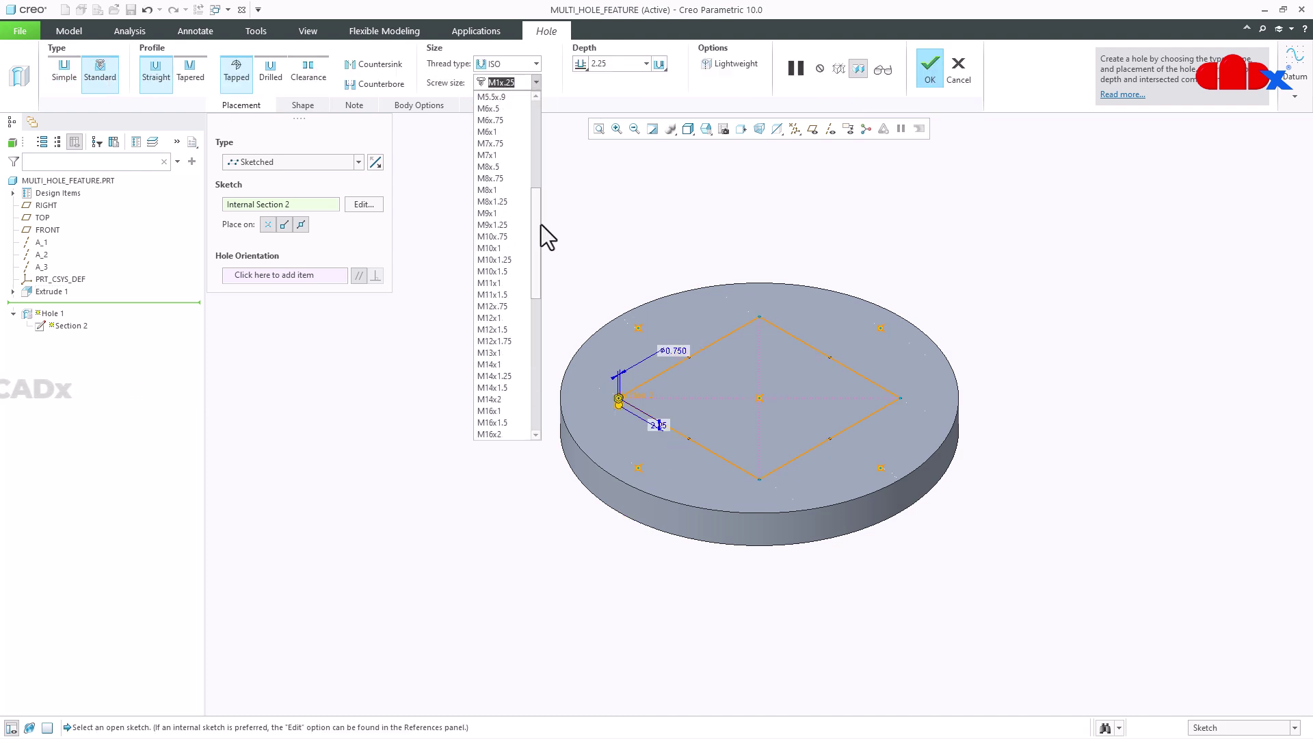
left_click(516, 247)
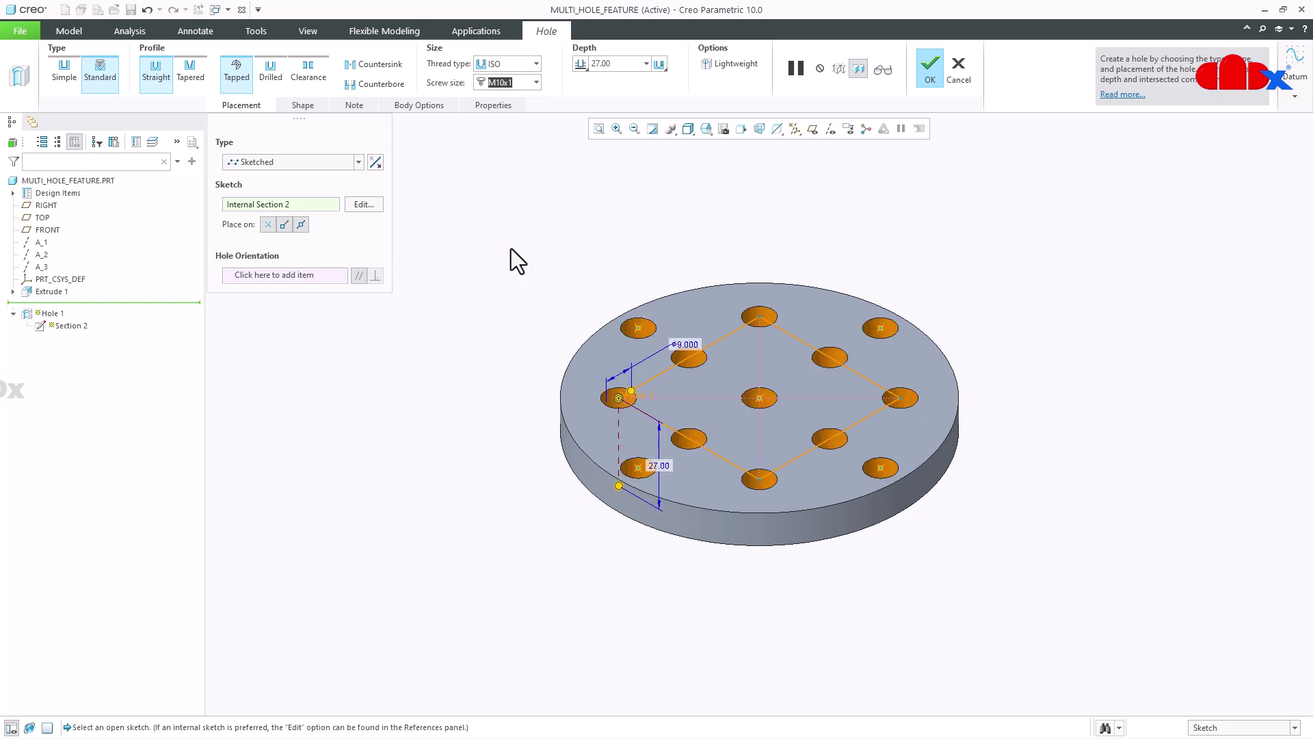
middle_click_drag(737, 305, 744, 350)
left_click(584, 71)
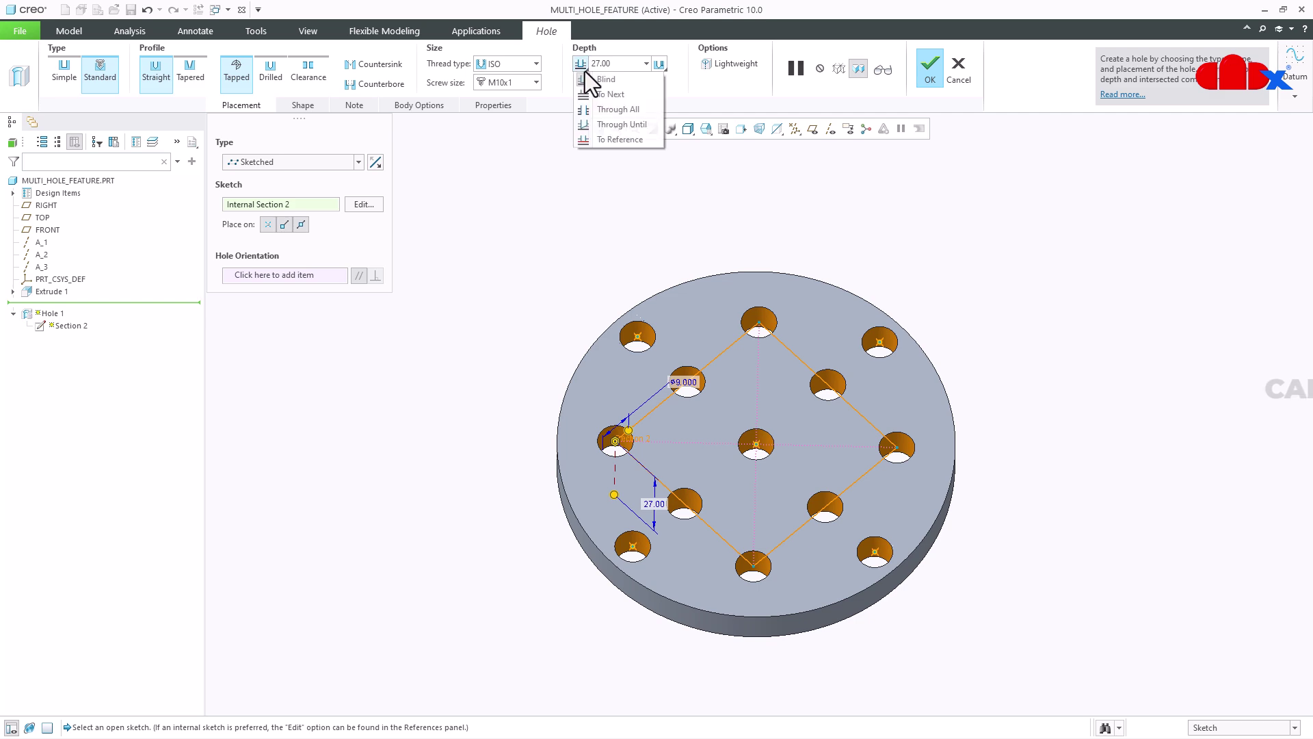
left_click(615, 109)
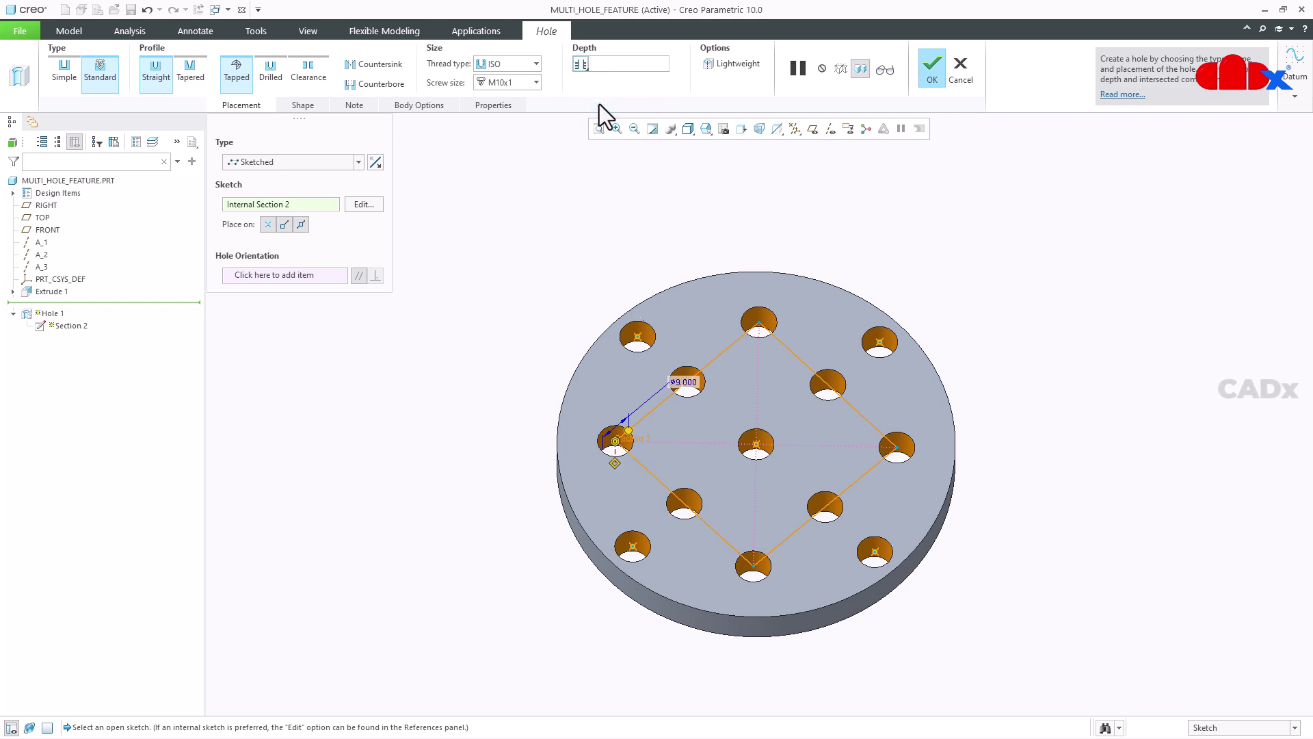
left_click(932, 68)
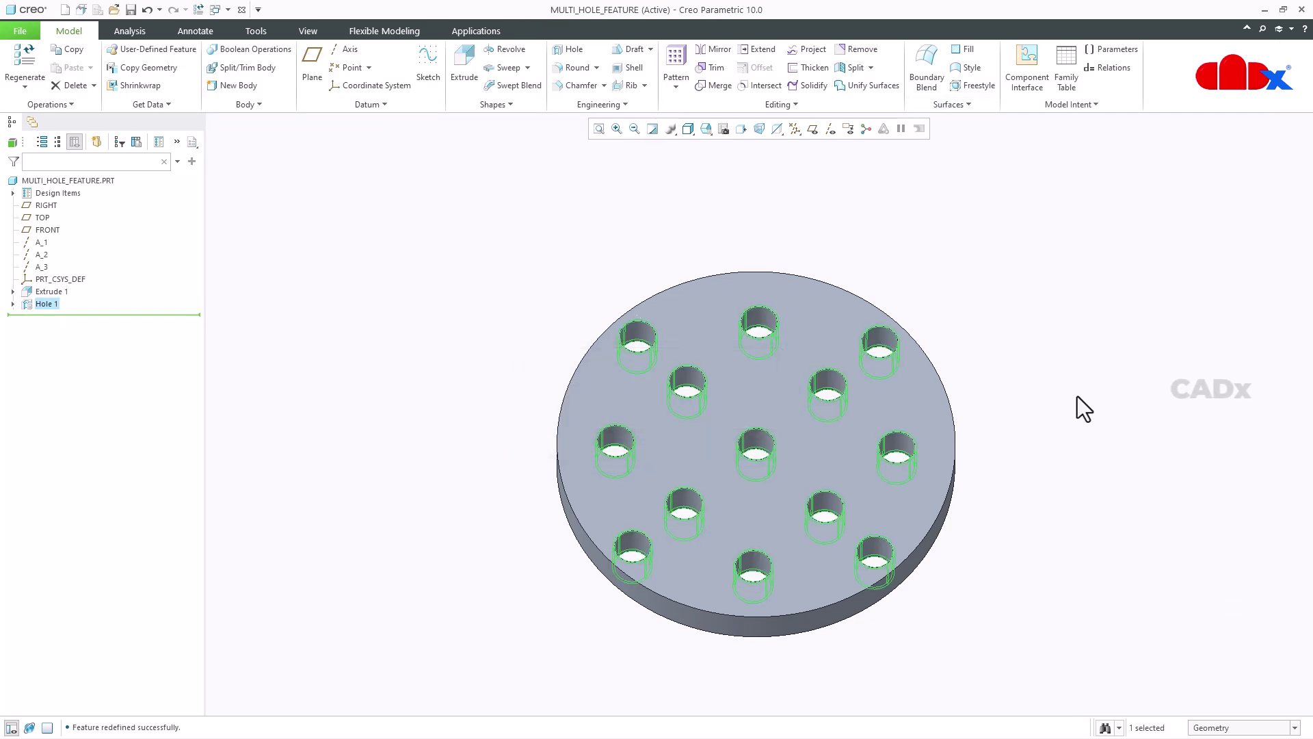
Step: Display the hole callout note and move it up and right, off the disc
left_click(848, 129)
left_click(1003, 454)
mouse_move(1003, 454)
middle_mouse_down()
mouse_move(1006, 418)
mouse_move(888, 445)
mouse_move(900, 506)
mouse_move(902, 491)
middle_mouse_up()
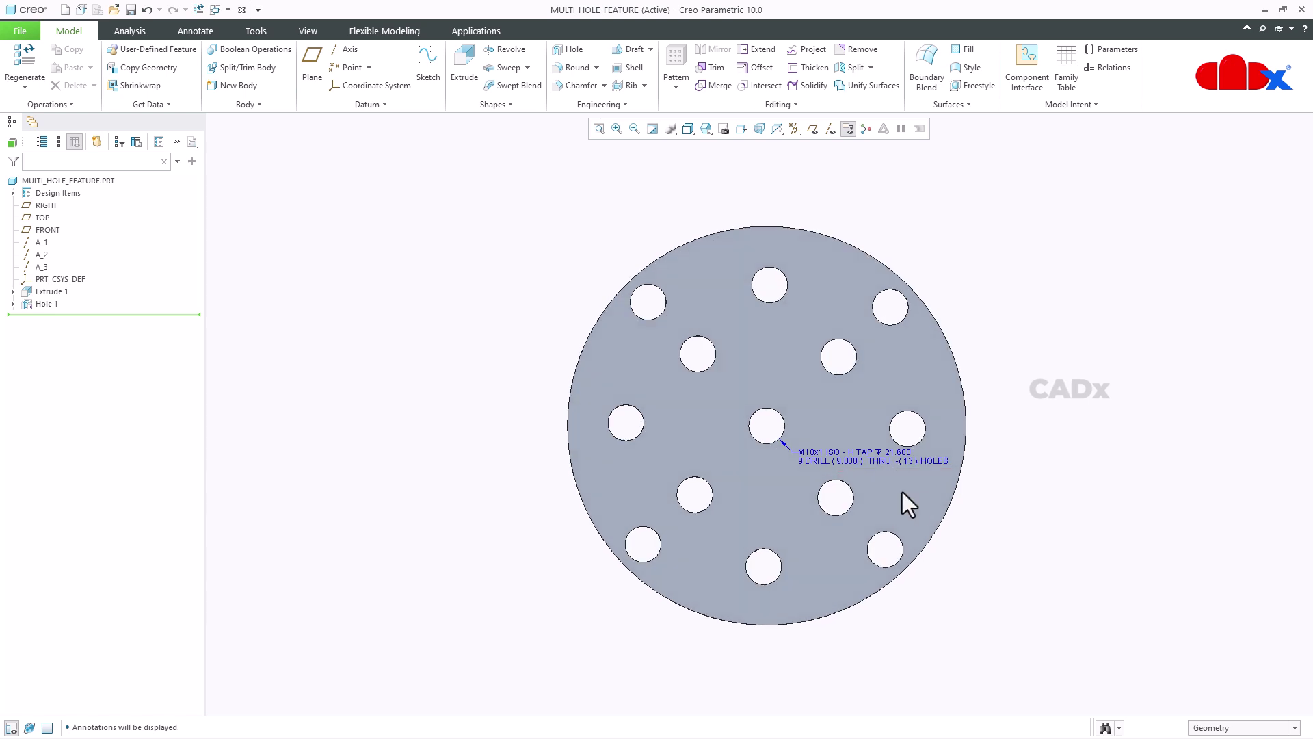
left_click(1243, 730)
left_click(1226, 682)
left_click(916, 461)
left_click_drag(903, 461, 1062, 320)
left_click(1073, 378)
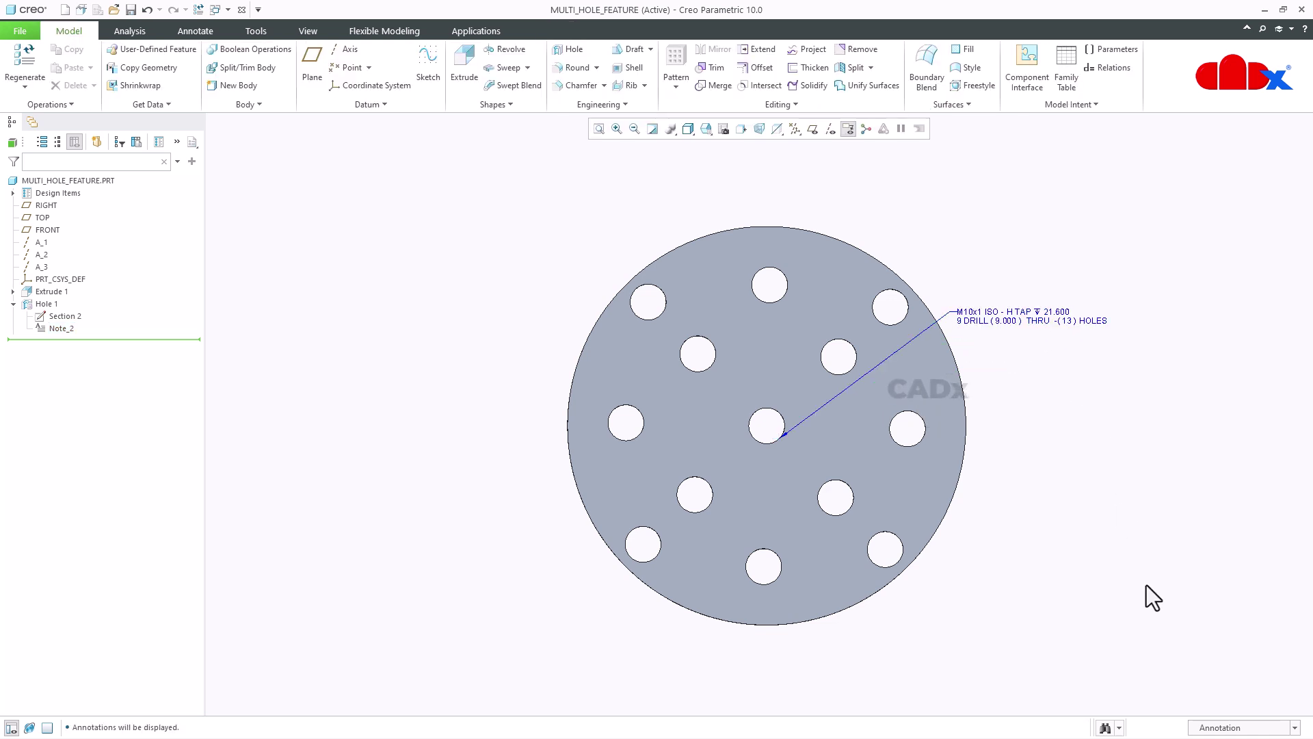
Step: Restore geometry selection, return to the default view and select Hole 1
left_click(1209, 729)
left_click(1204, 600)
mouse_move(1016, 552)
middle_mouse_down()
mouse_move(979, 540)
mouse_move(1011, 491)
middle_mouse_up()
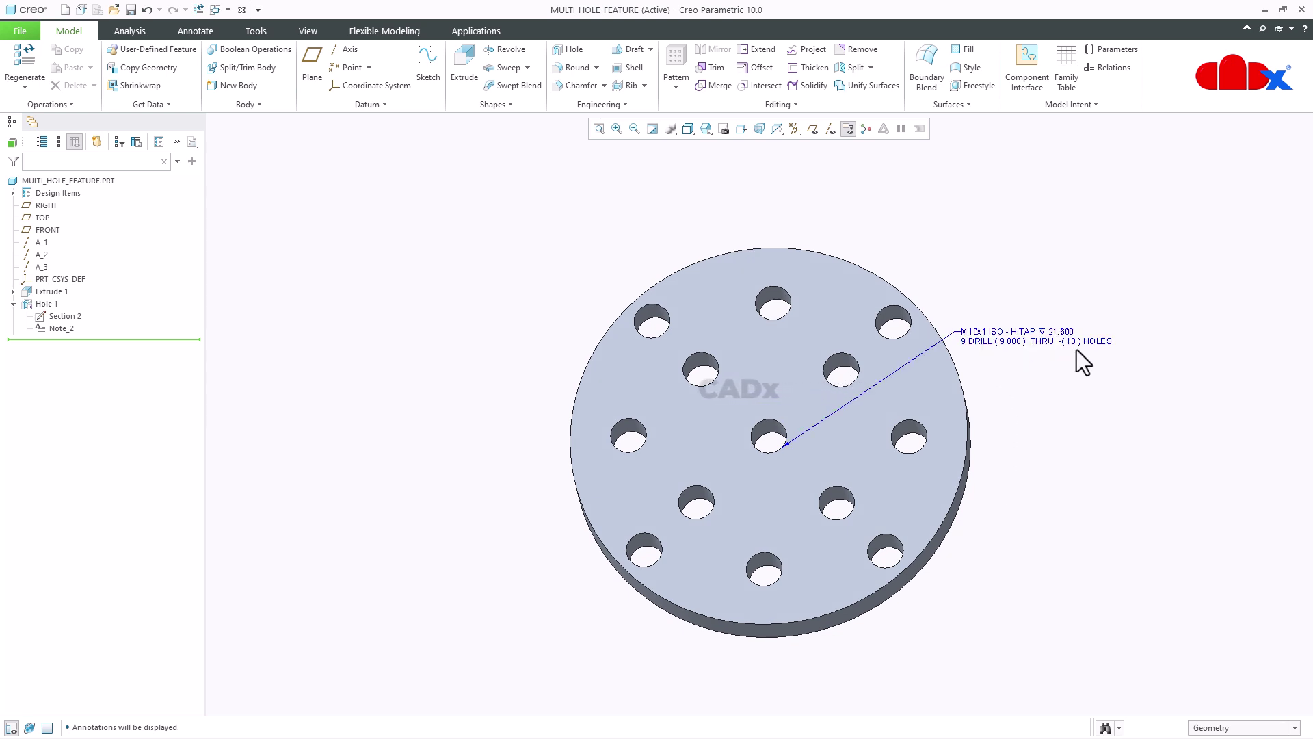
key("ctrl+d")
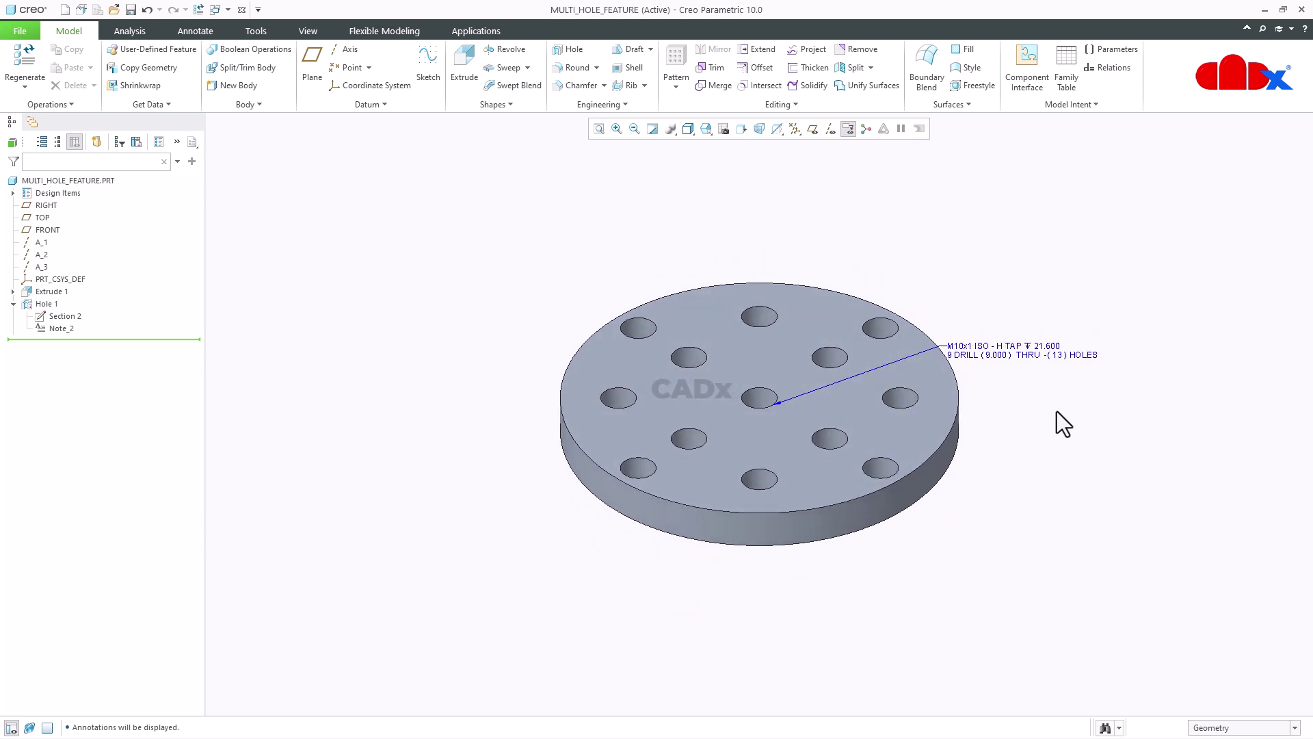
left_click(59, 305)
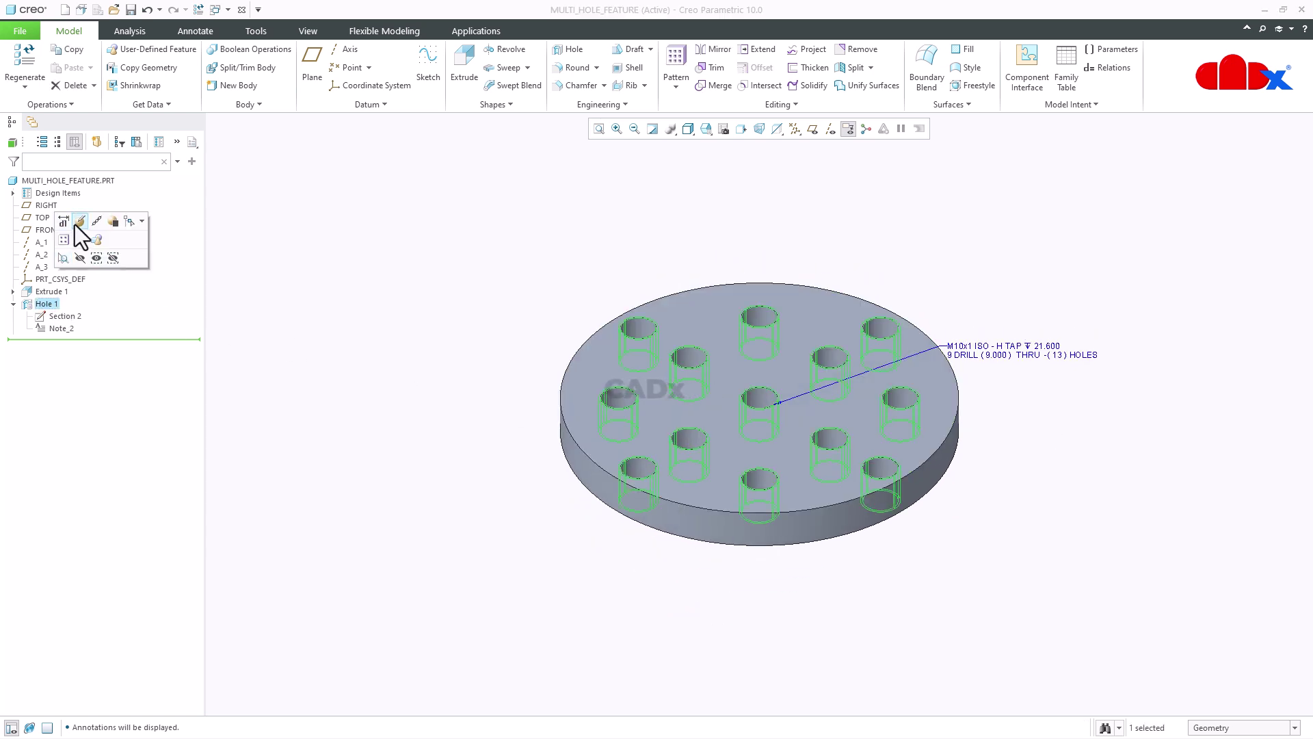
Step: Open Hole 1's internal sketch and delete the existing square with its dimensions
left_click(78, 225)
left_click(363, 203)
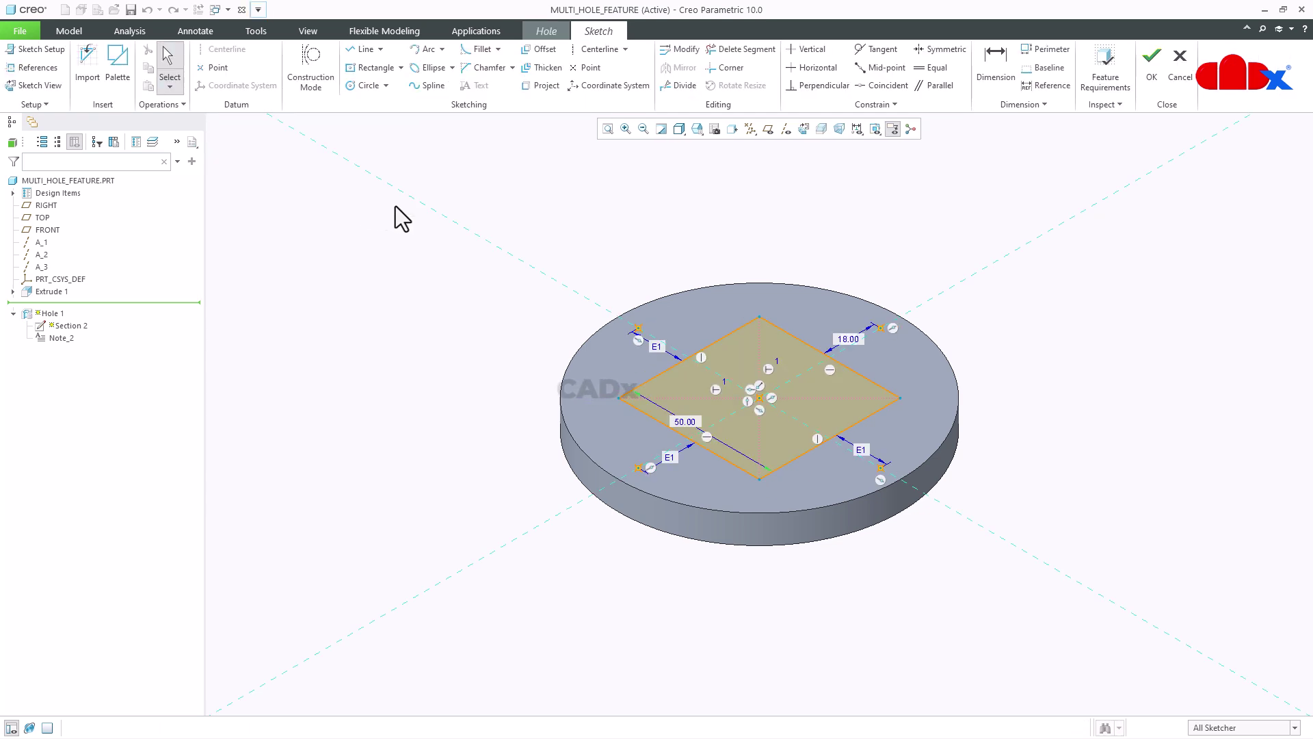
left_click(803, 129)
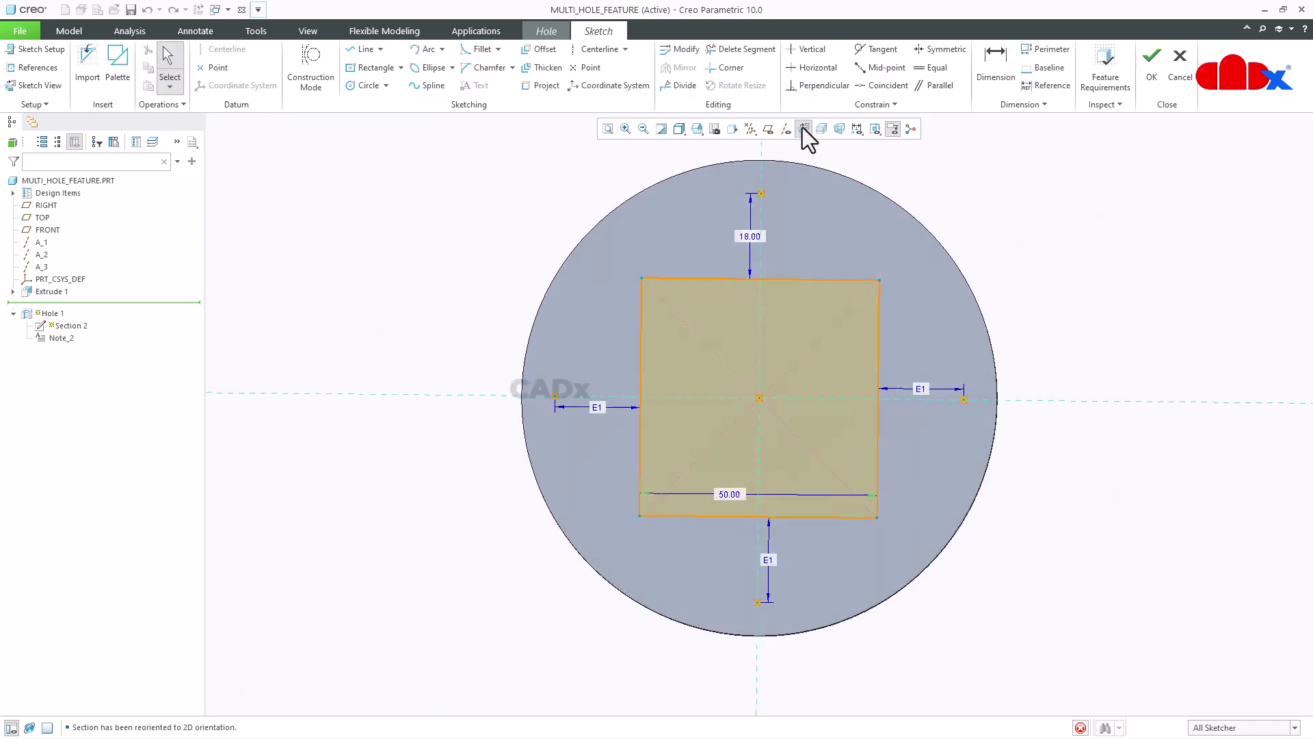
mouse_move(508, 165)
left_mouse_down()
mouse_move(642, 374)
mouse_move(993, 691)
mouse_move(1016, 685)
left_mouse_up()
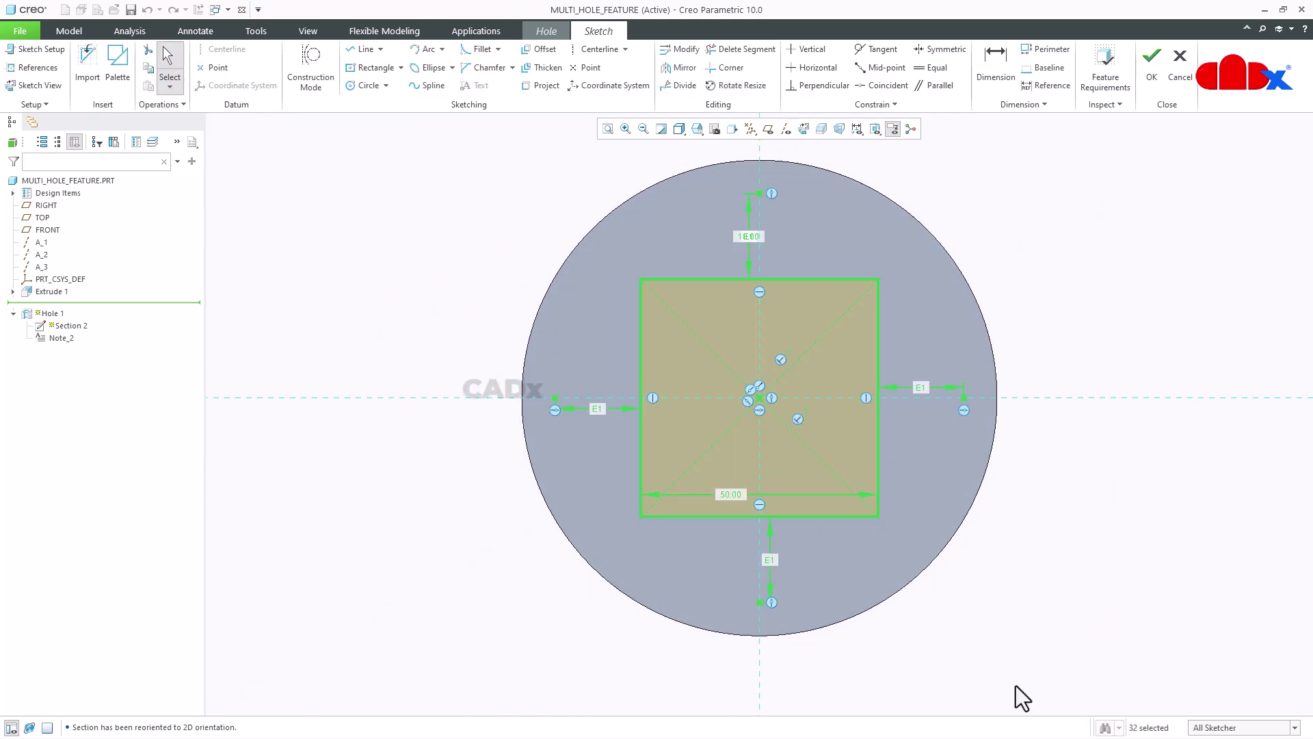
key("Delete")
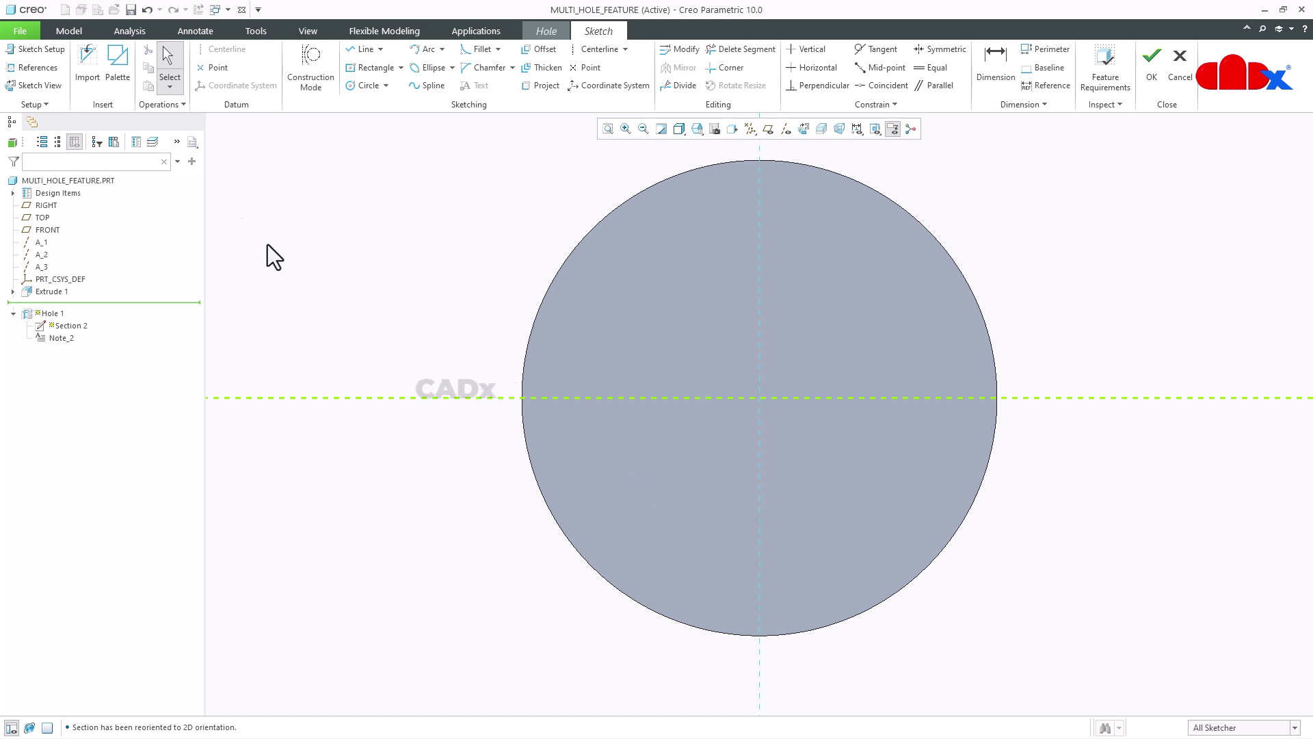
Step: Place a 6-Sided Hexagon from the Palette at the centre, rotated 90° with scaling factor 40
left_click(121, 71)
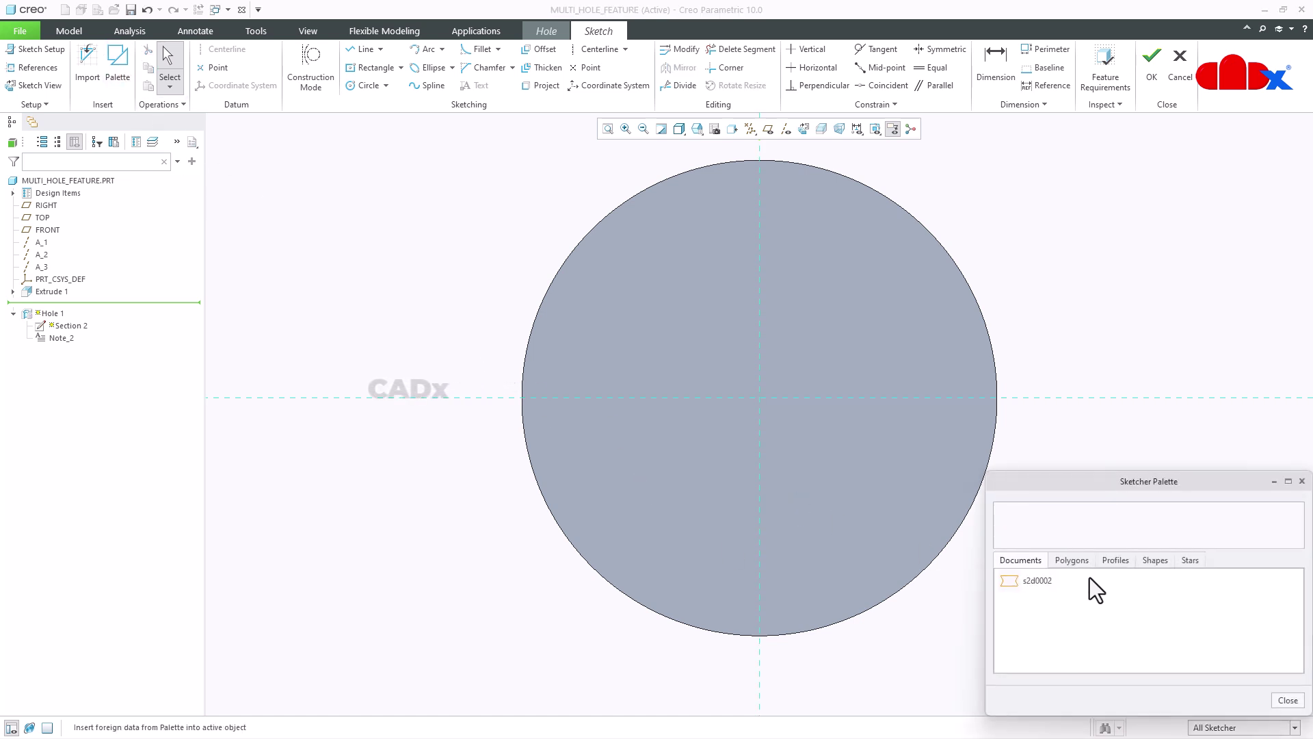
left_click(1116, 561)
left_click(1074, 560)
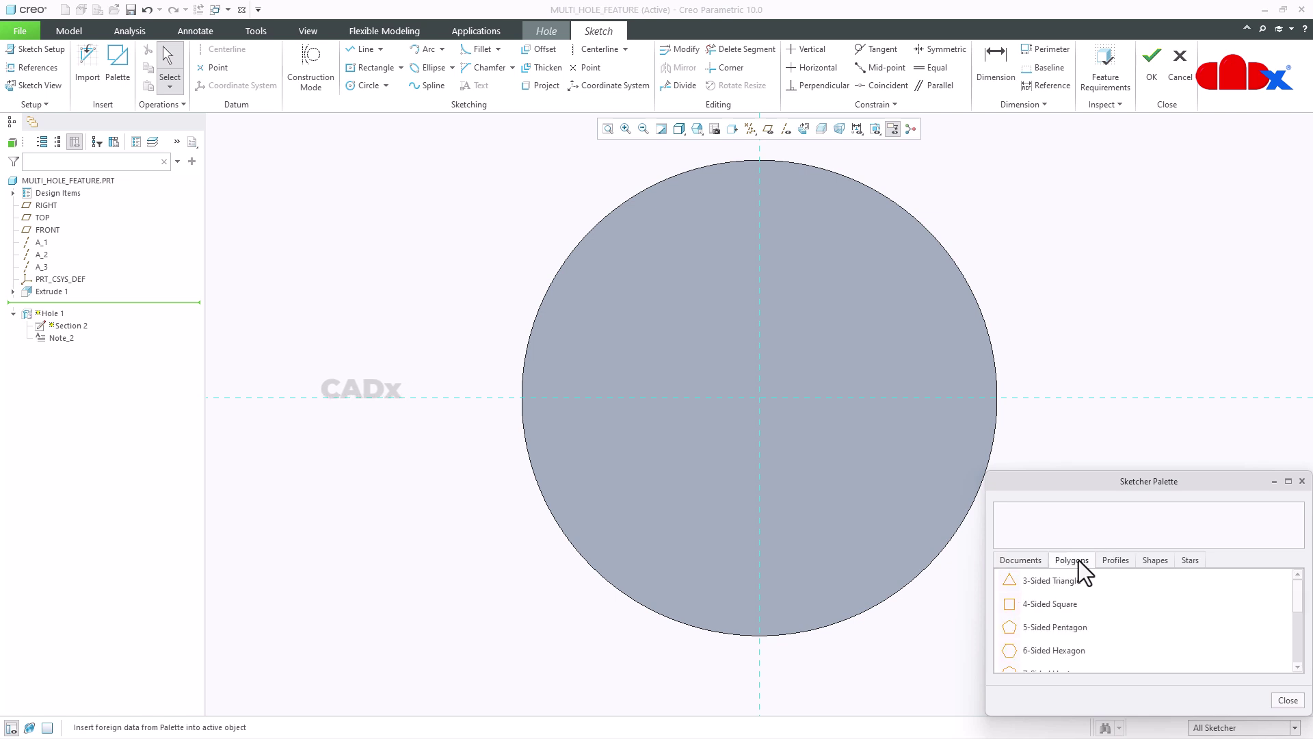
mouse_move(1055, 651)
left_mouse_down()
mouse_move(1003, 631)
mouse_move(860, 469)
mouse_move(759, 397)
left_mouse_up()
left_click(1287, 700)
left_click_drag(838, 478, 956, 595)
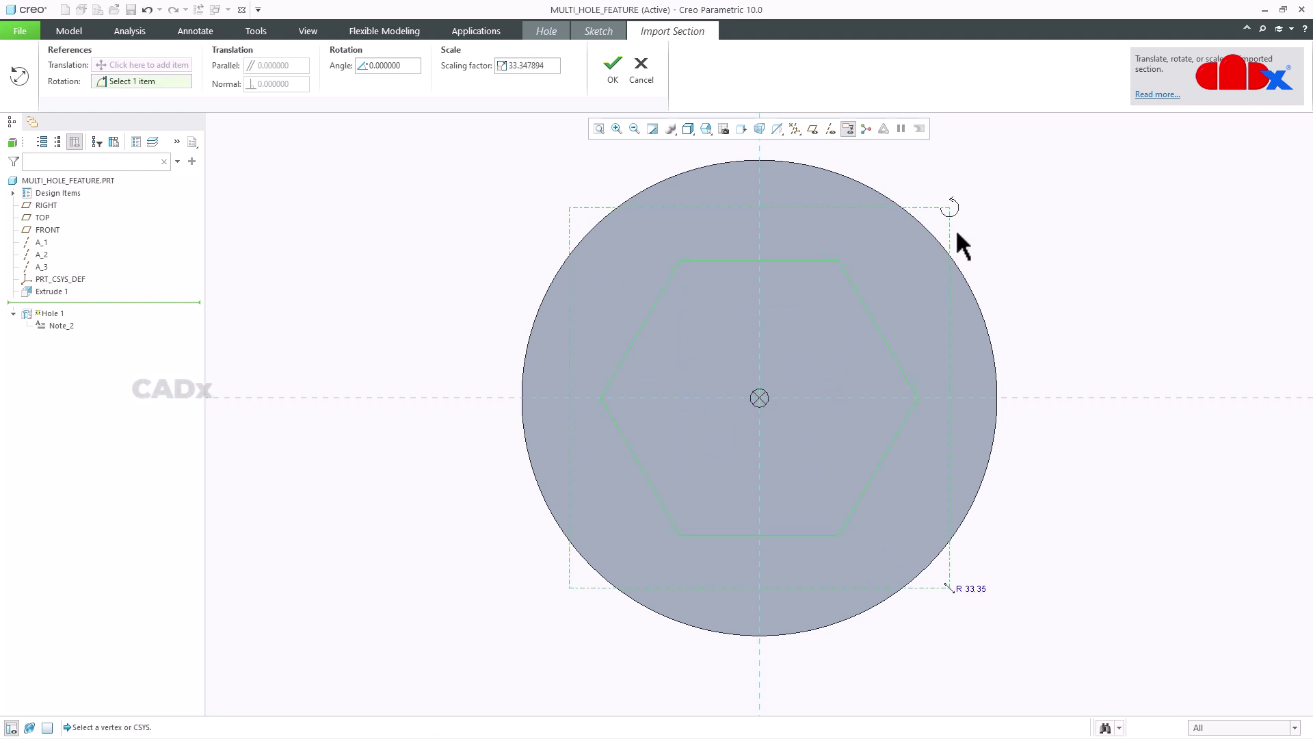
left_click_drag(953, 209, 607, 241)
double_click(555, 65)
type("40")
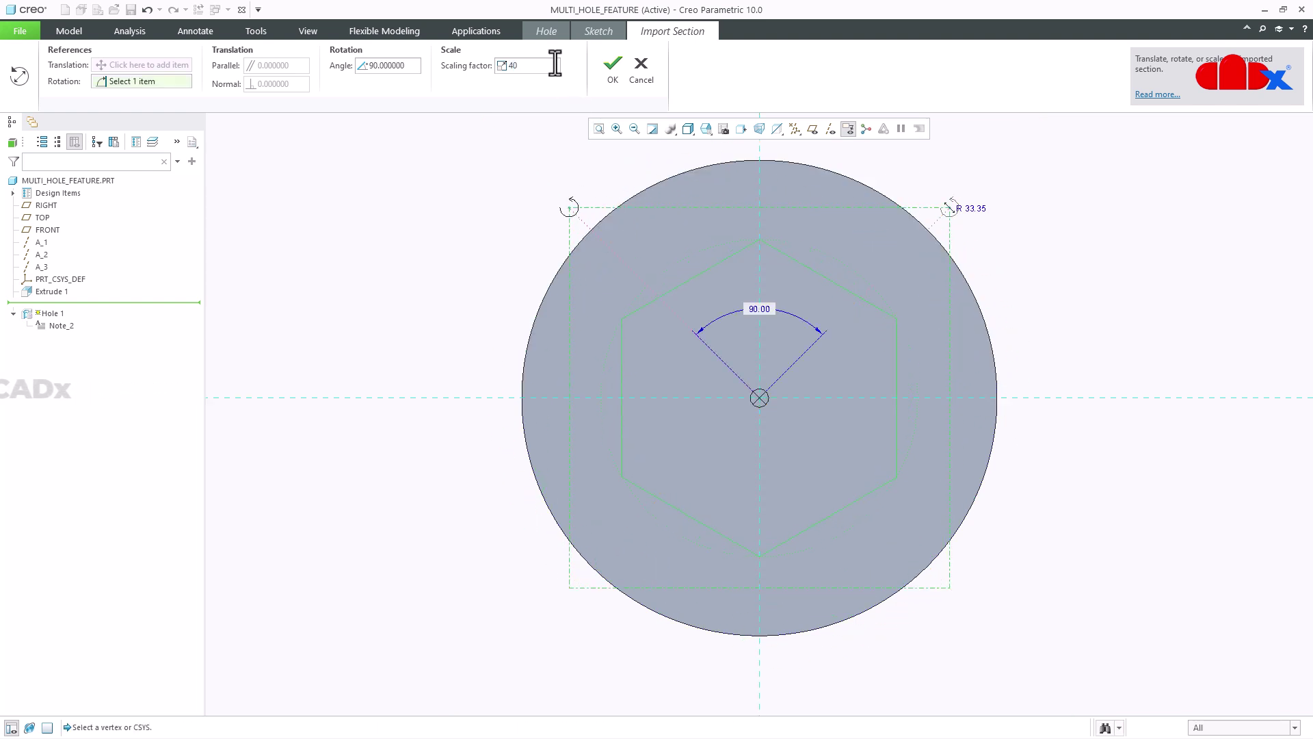
key("Return")
Step: Accept the hexagon and add a diagonal line through the centre between opposite edge midpoints
left_click(611, 69)
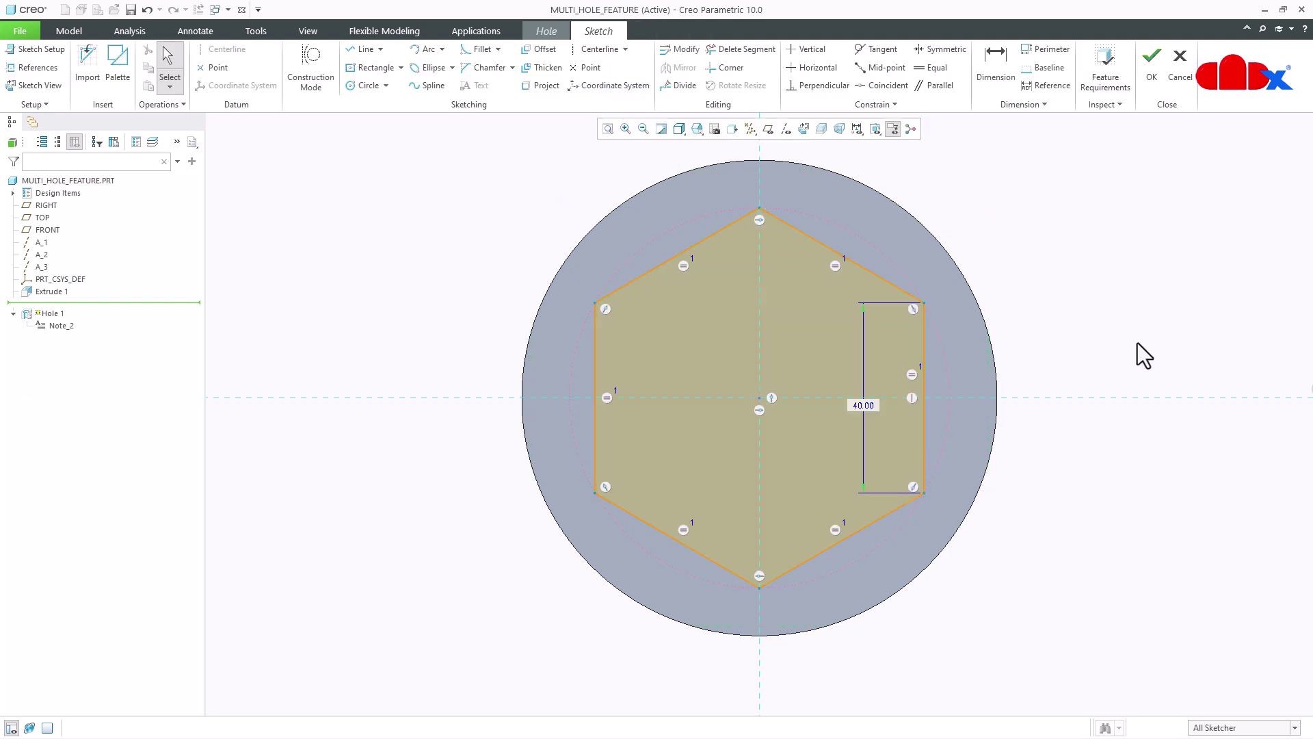
left_click(1152, 81)
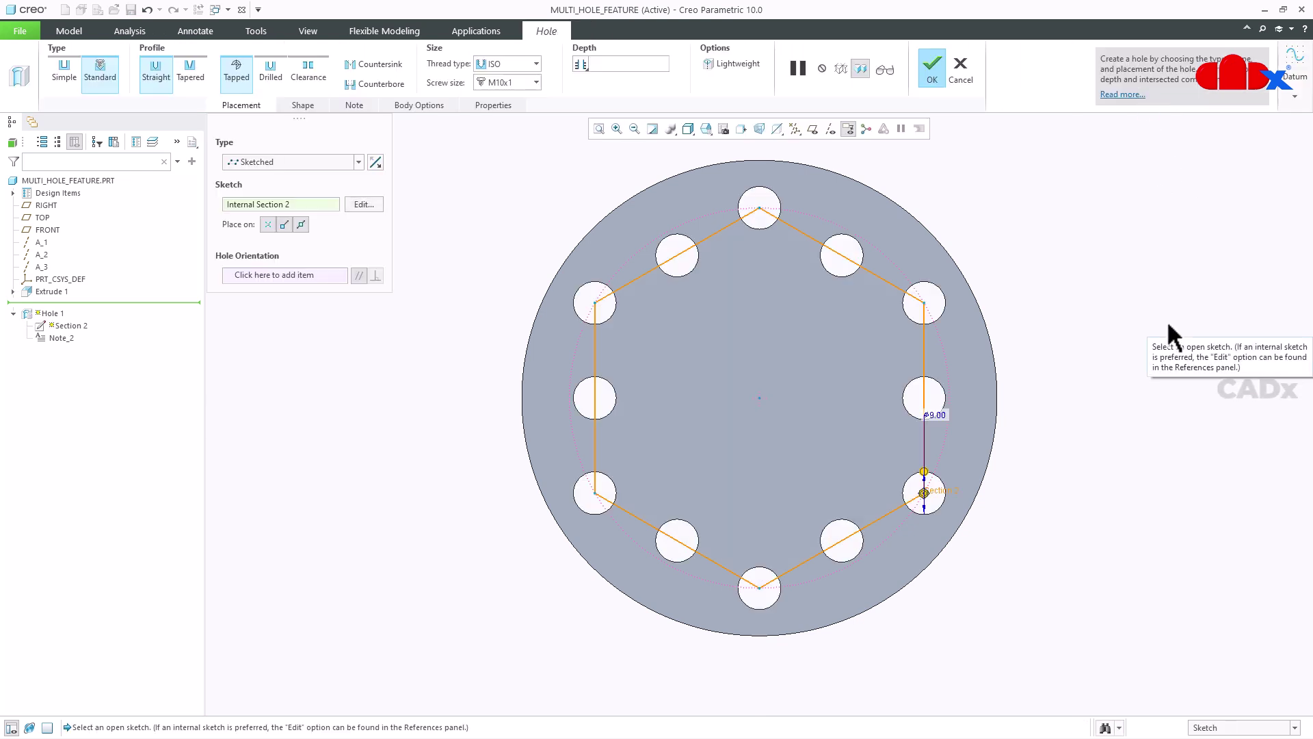
left_click(373, 207)
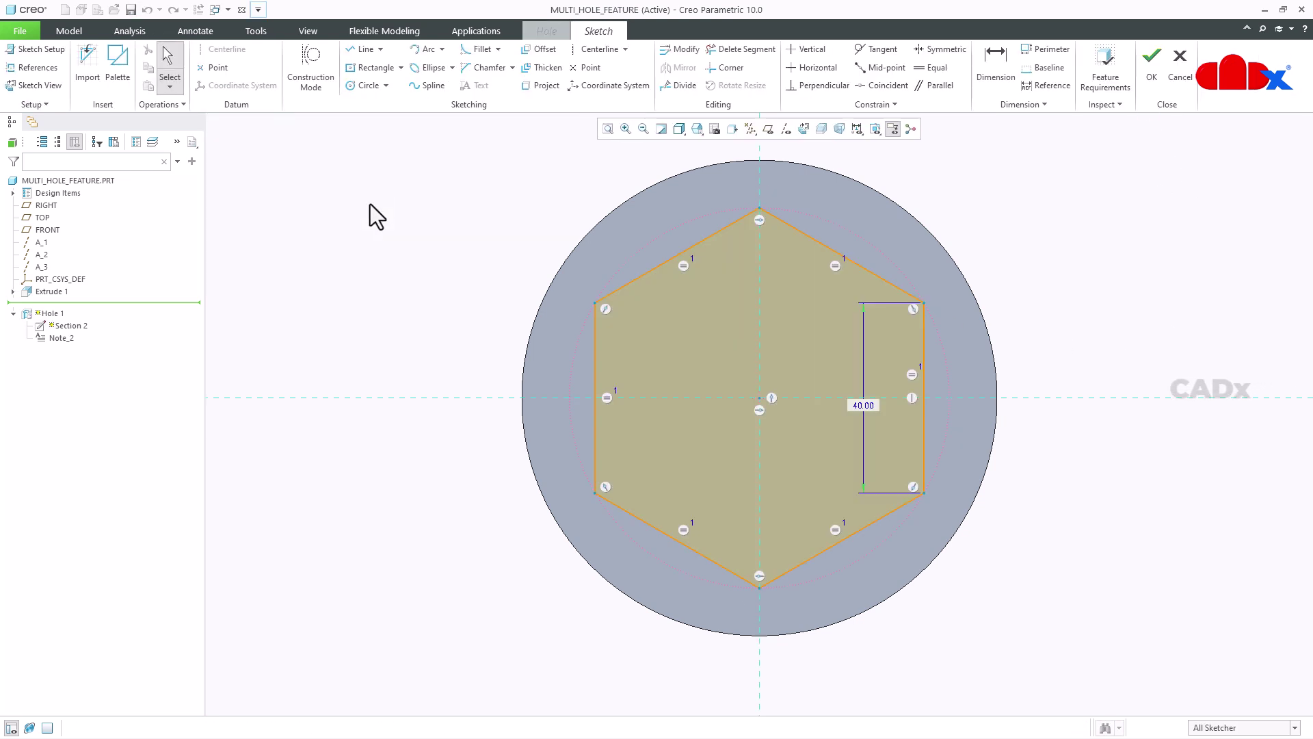
left_click(359, 48)
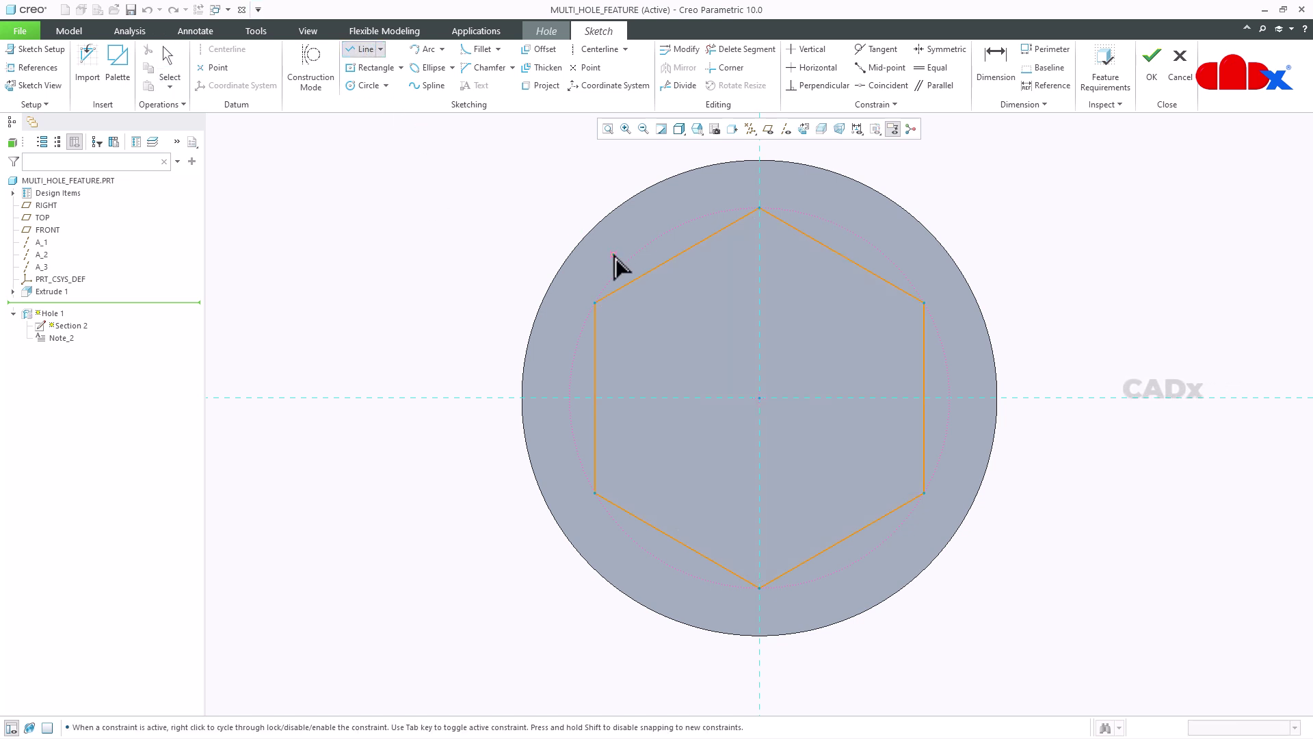
left_click(677, 256)
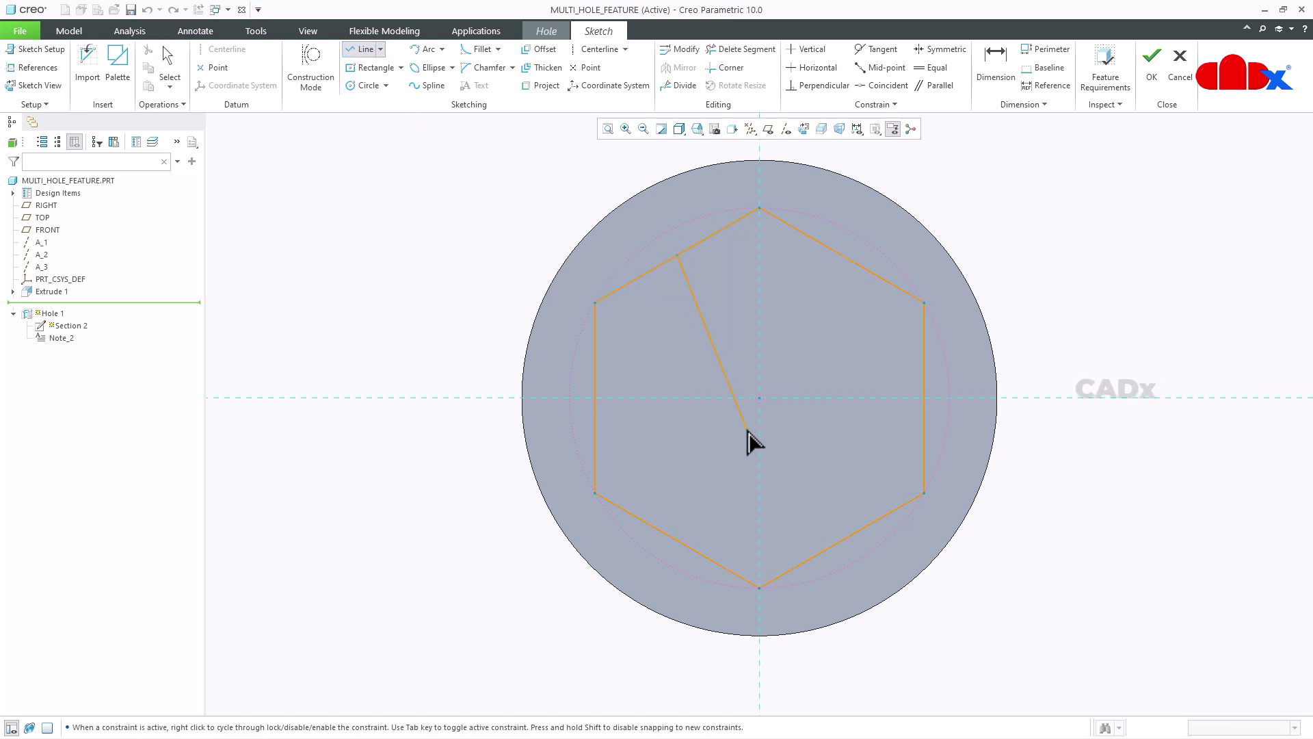
left_click(849, 539)
middle_click(1097, 640)
middle_click(1106, 640)
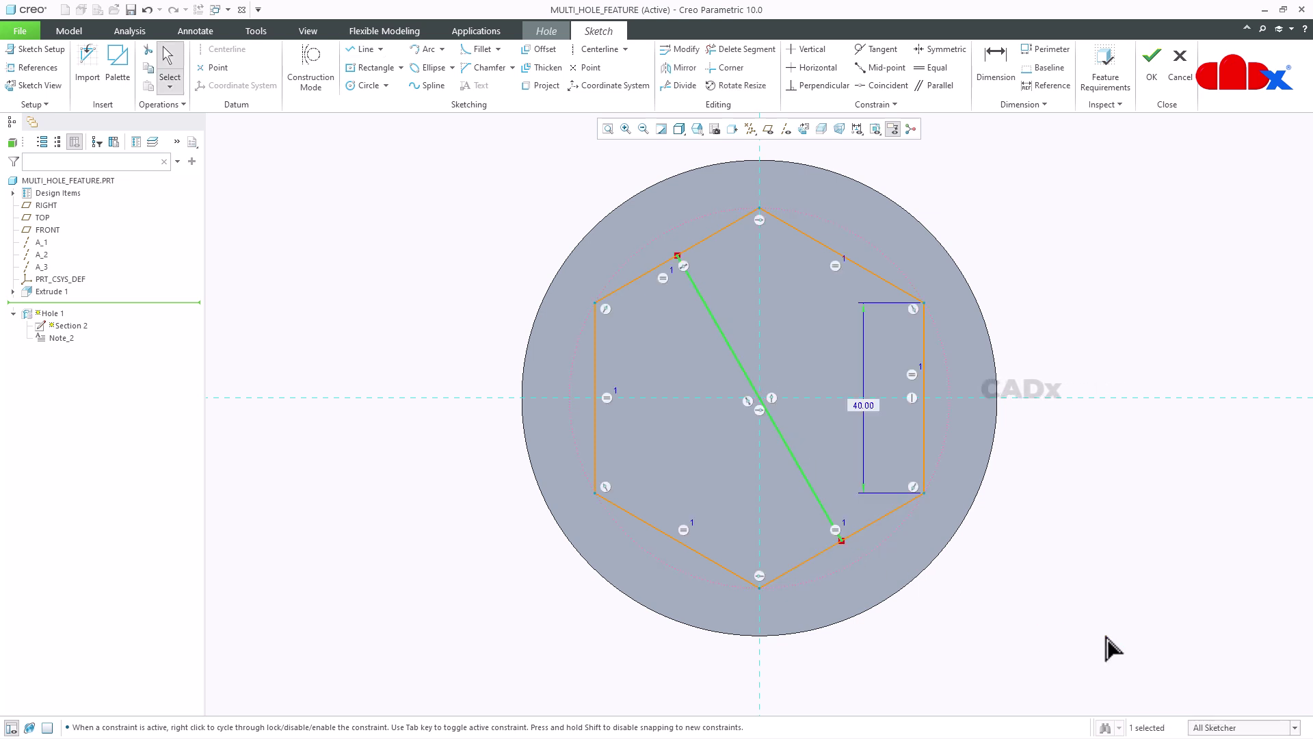
left_click(1154, 75)
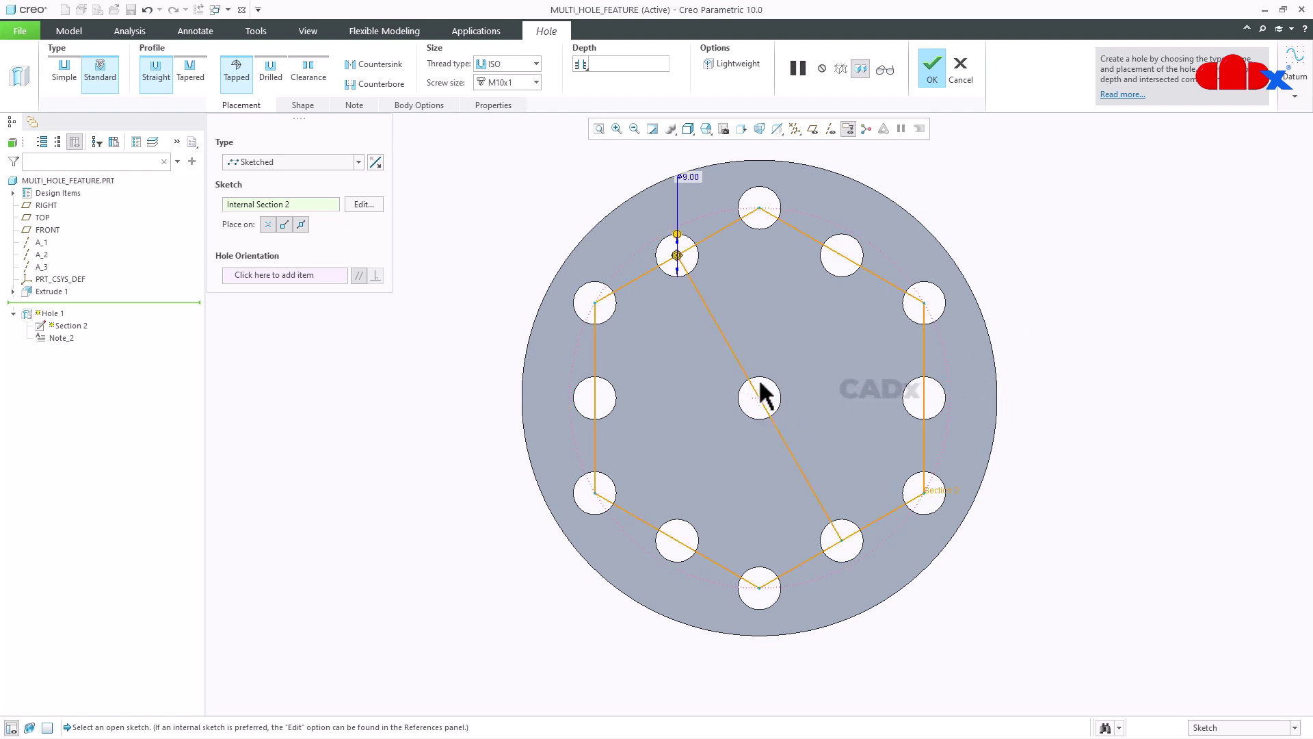
left_click(361, 206)
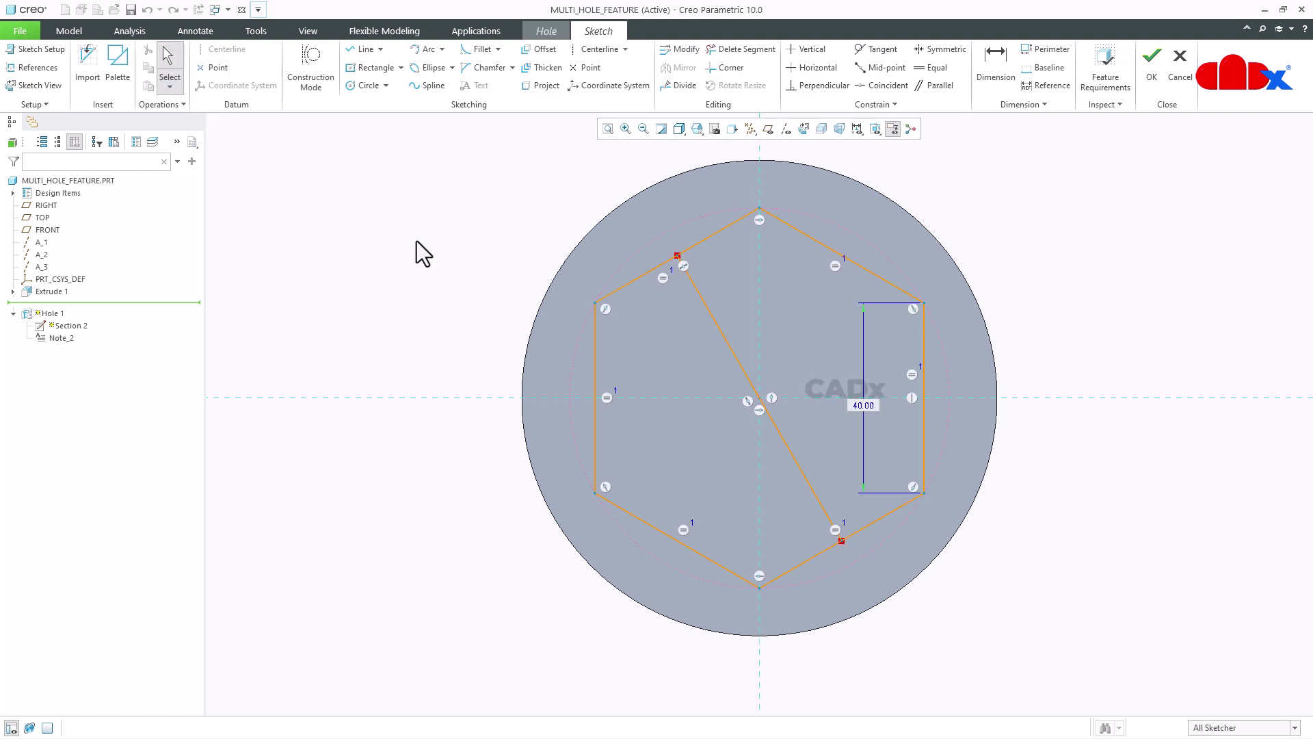
Step: Draw the upper-right to lower-left diagonal and a left-to-right line through the centre
right_click(1102, 264)
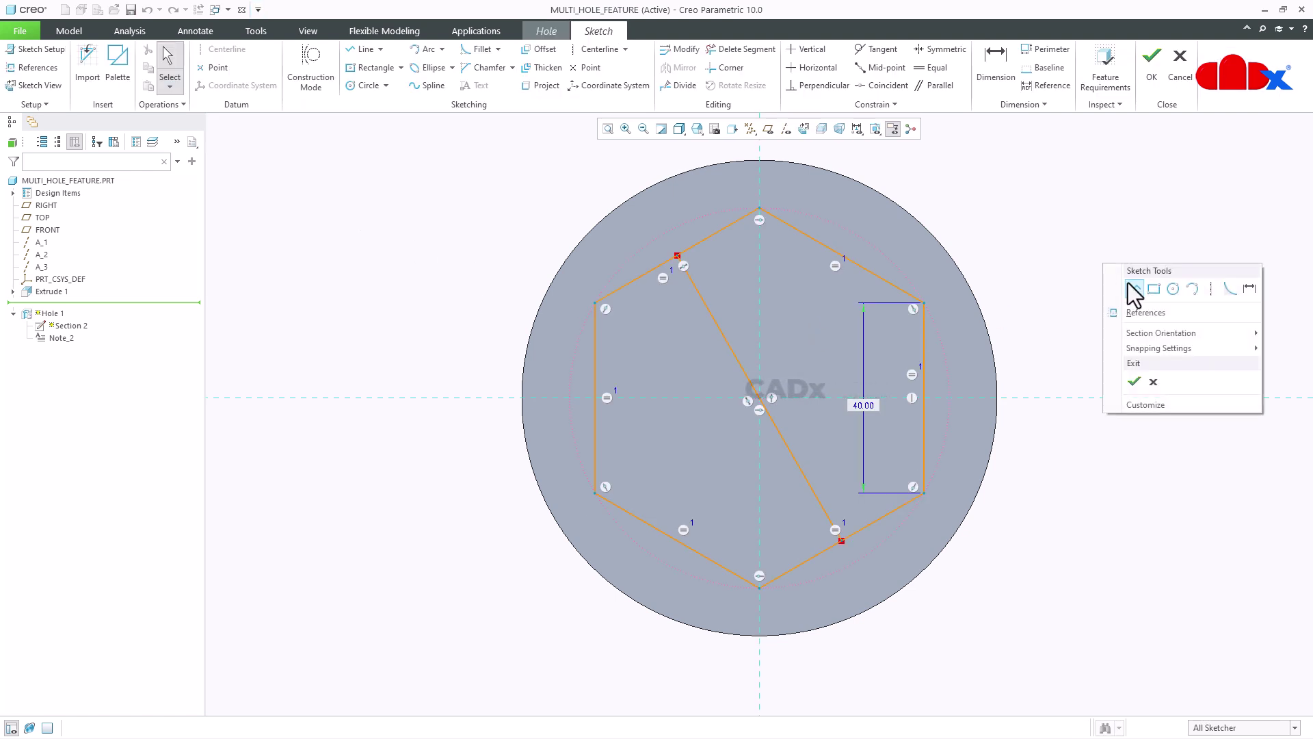
left_click(1128, 285)
left_click(842, 257)
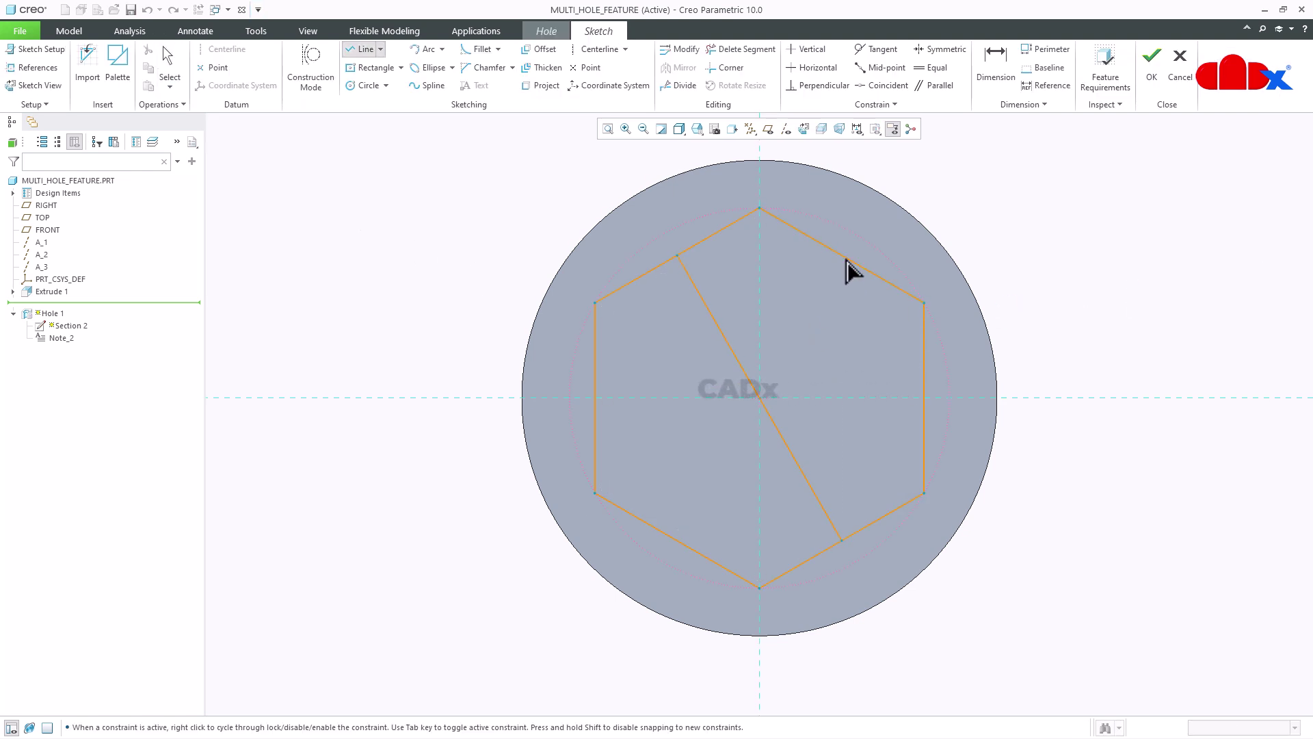
left_click(677, 536)
middle_click(705, 509)
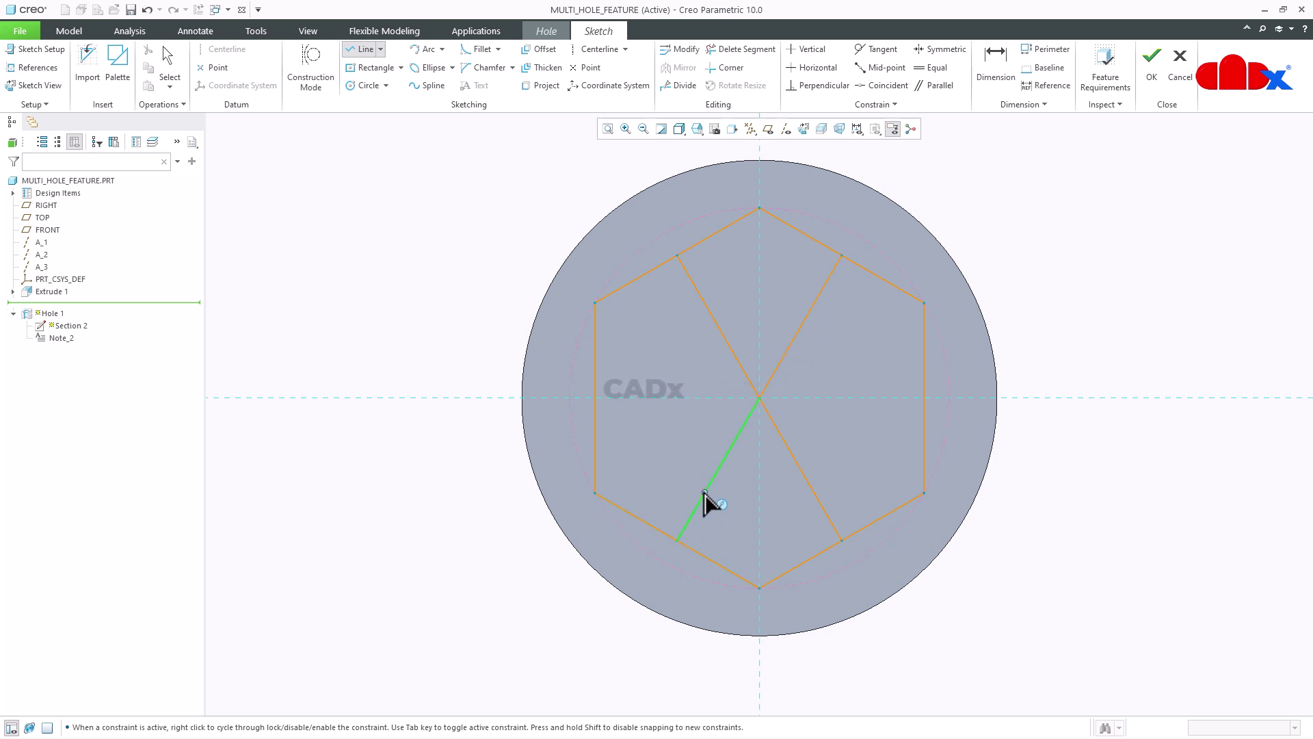
left_click(594, 397)
left_click(759, 397)
left_click(924, 398)
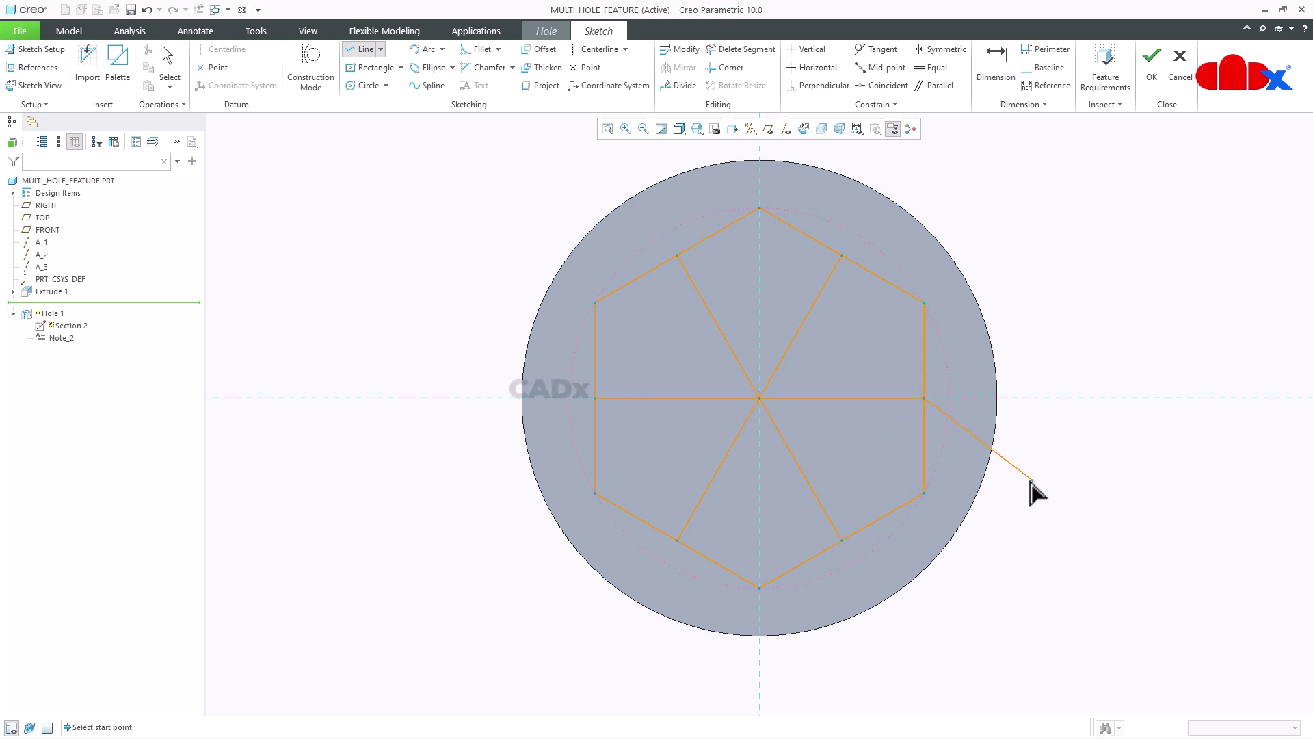
middle_click(889, 458)
middle_click(855, 445)
Step: Replace the extra diagonal with an upper-left to lower-right line through the centre
left_click(790, 454)
key("Delete")
right_click(1122, 525)
left_click(1154, 548)
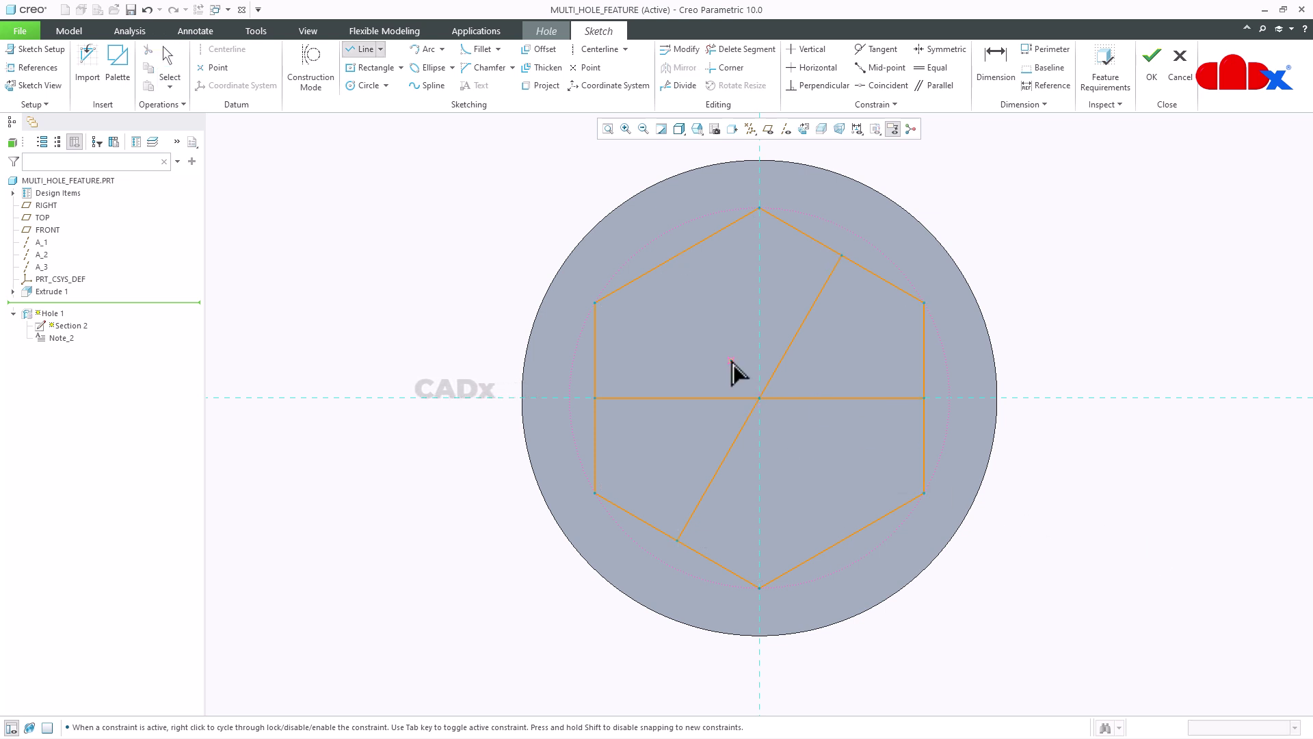
left_click(680, 261)
left_click(759, 397)
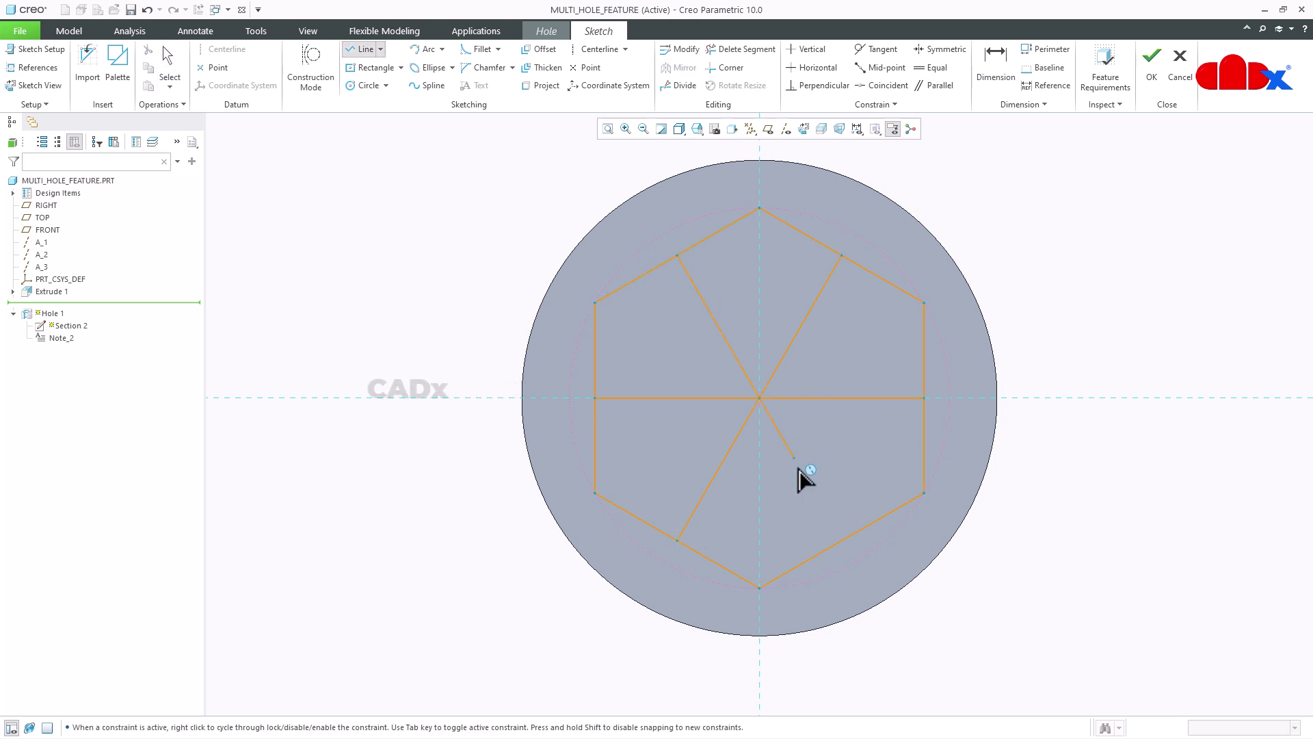
left_click(840, 539)
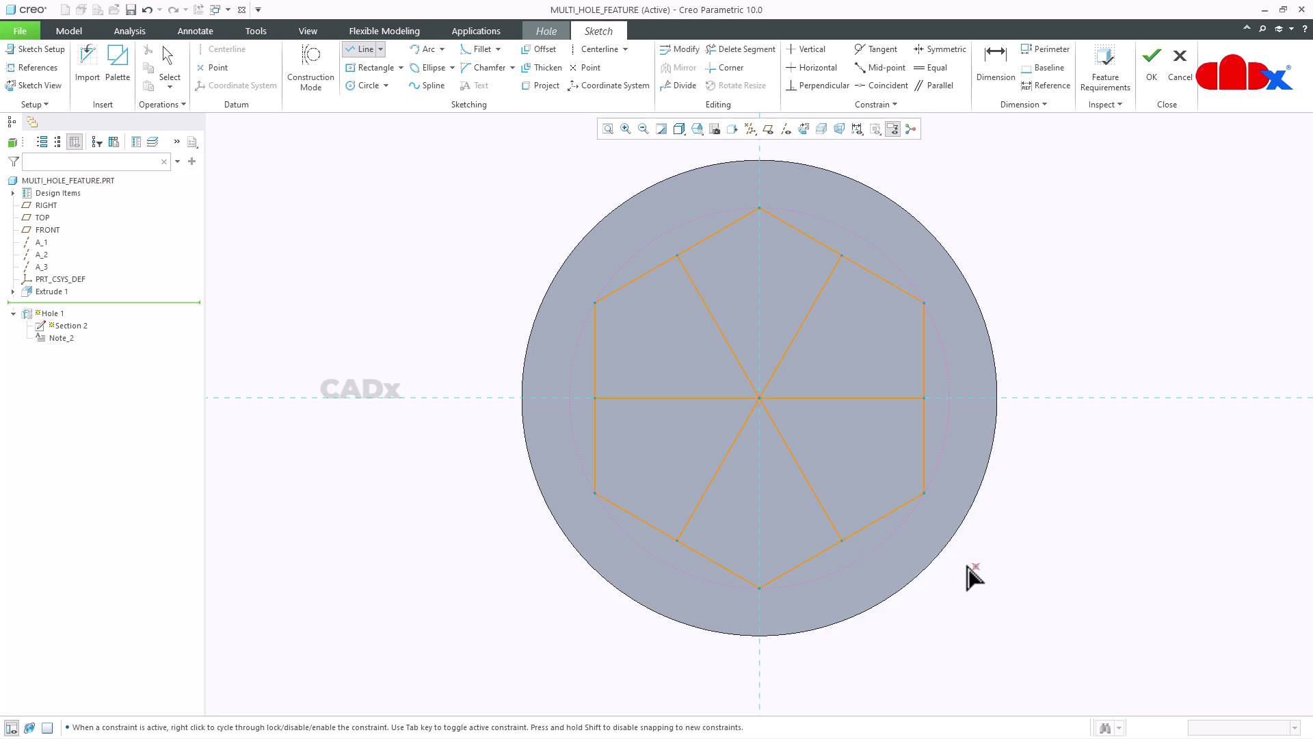
middle_click(1023, 591)
Step: Finish the sketch so the hole preview shows 19 holes
left_click(799, 471)
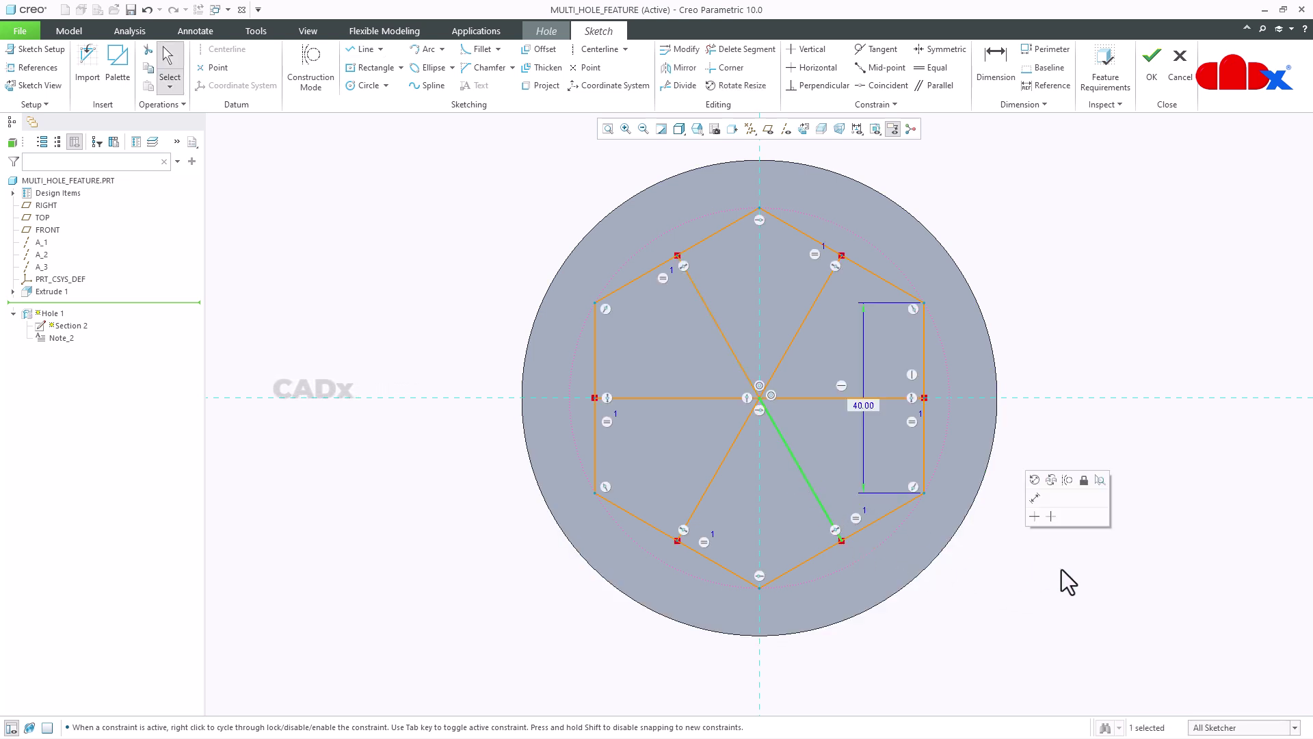
left_click(719, 331)
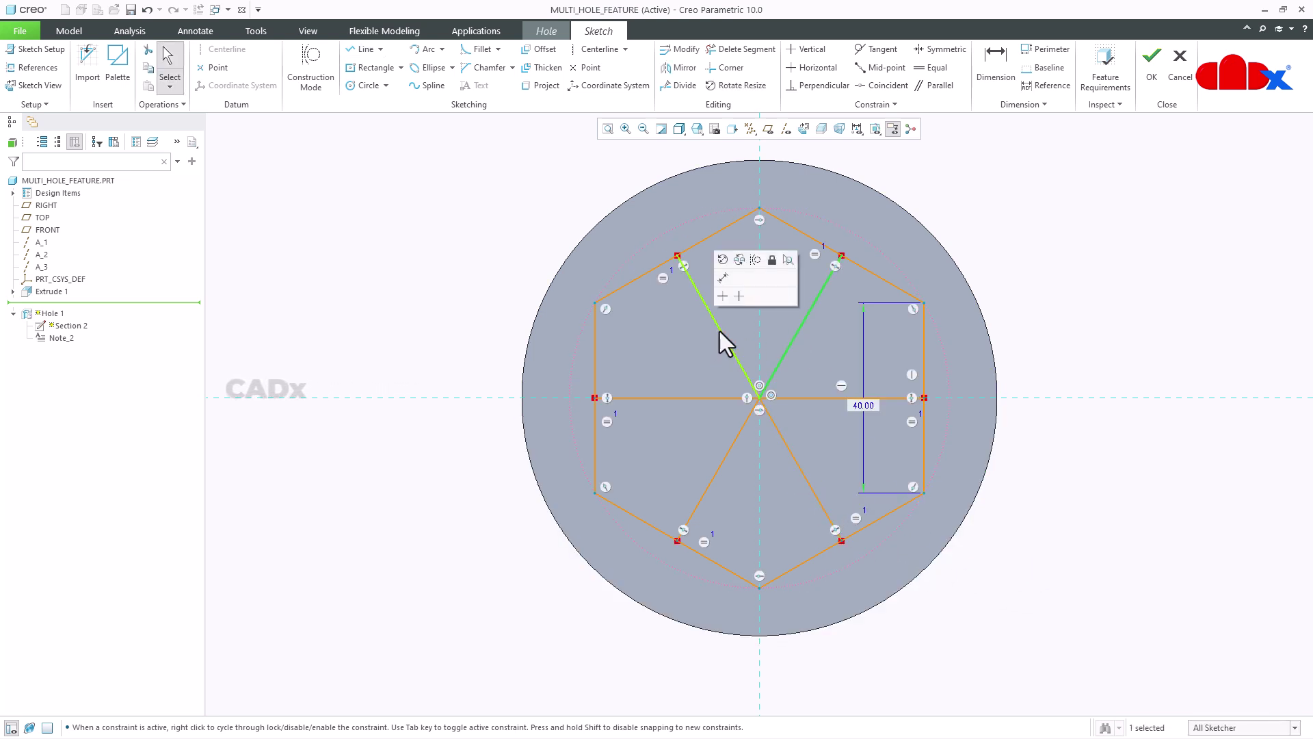
left_click(1157, 68)
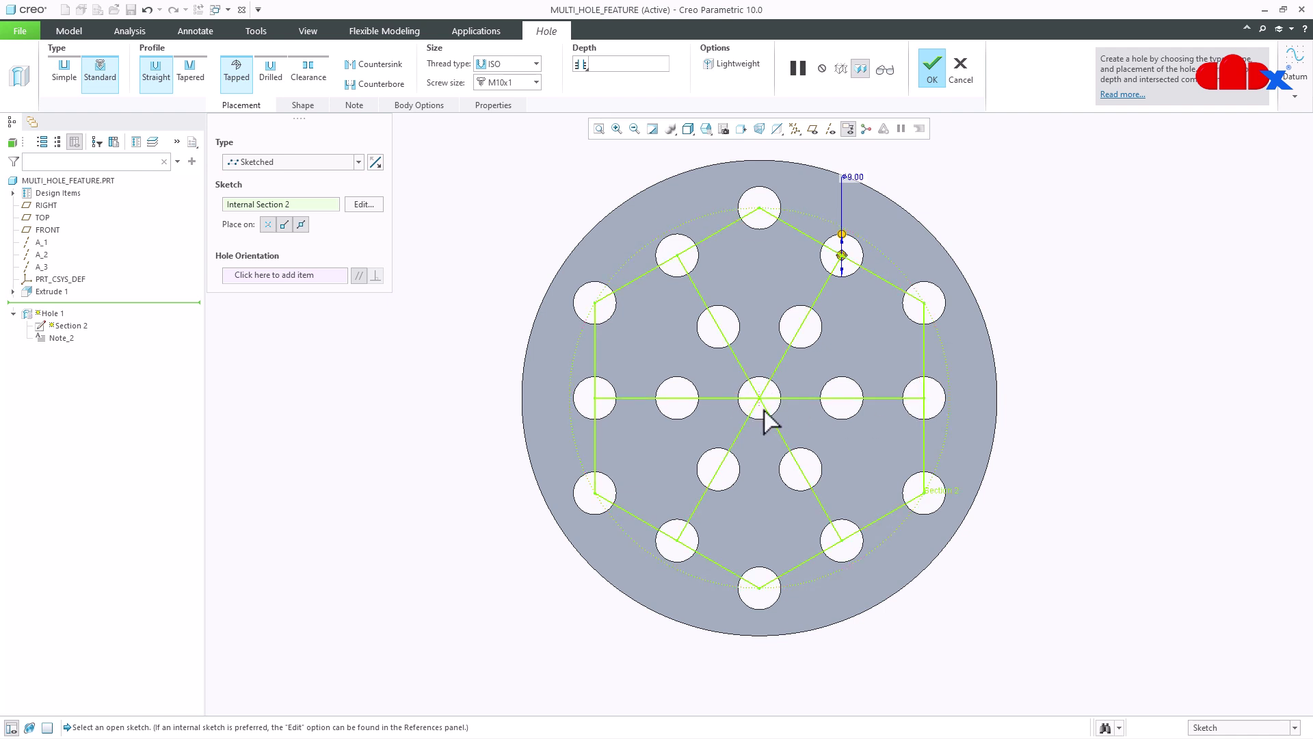
Step: Return to the default orientation and complete the 19-hole feature
right_click(1064, 541)
key("ctrl+d")
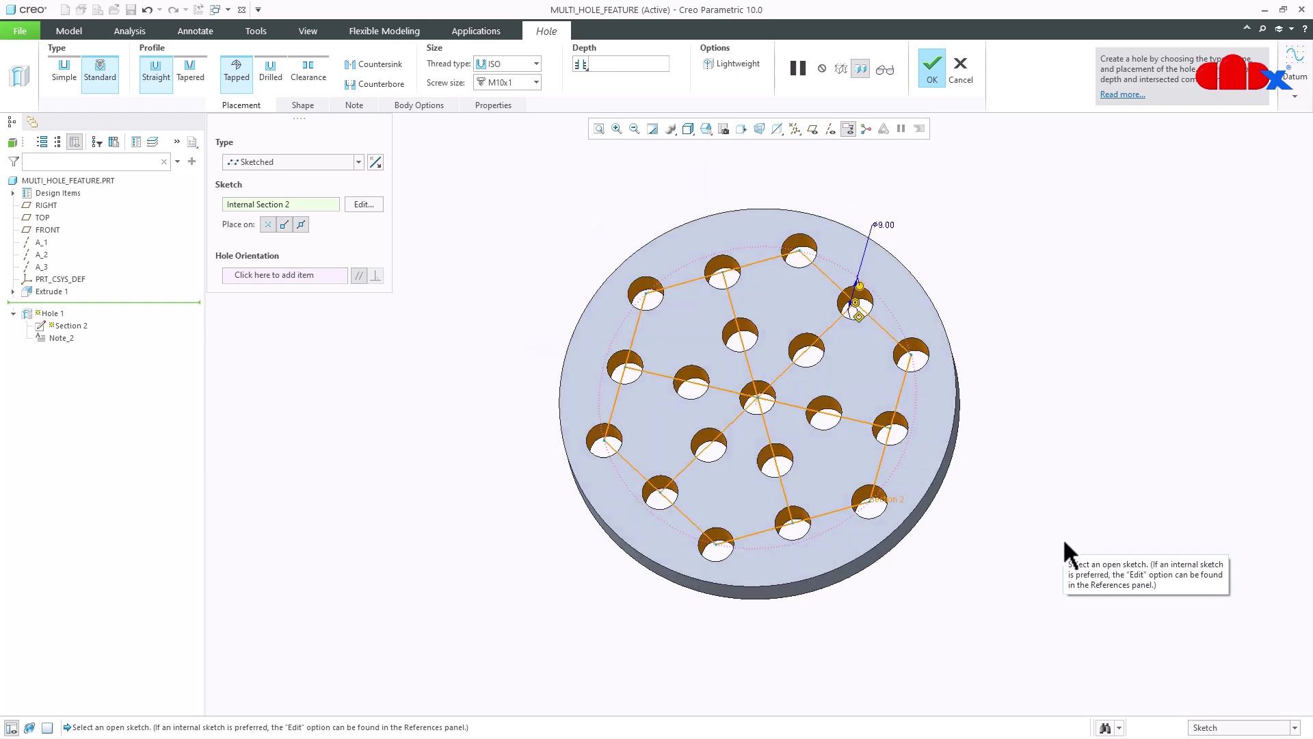
left_click(931, 71)
Step: Move the hole note to the lower right of the disc
middle_click_drag(988, 559, 979, 573)
left_click(953, 535)
left_click_drag(941, 531, 967, 557)
left_click(1130, 596)
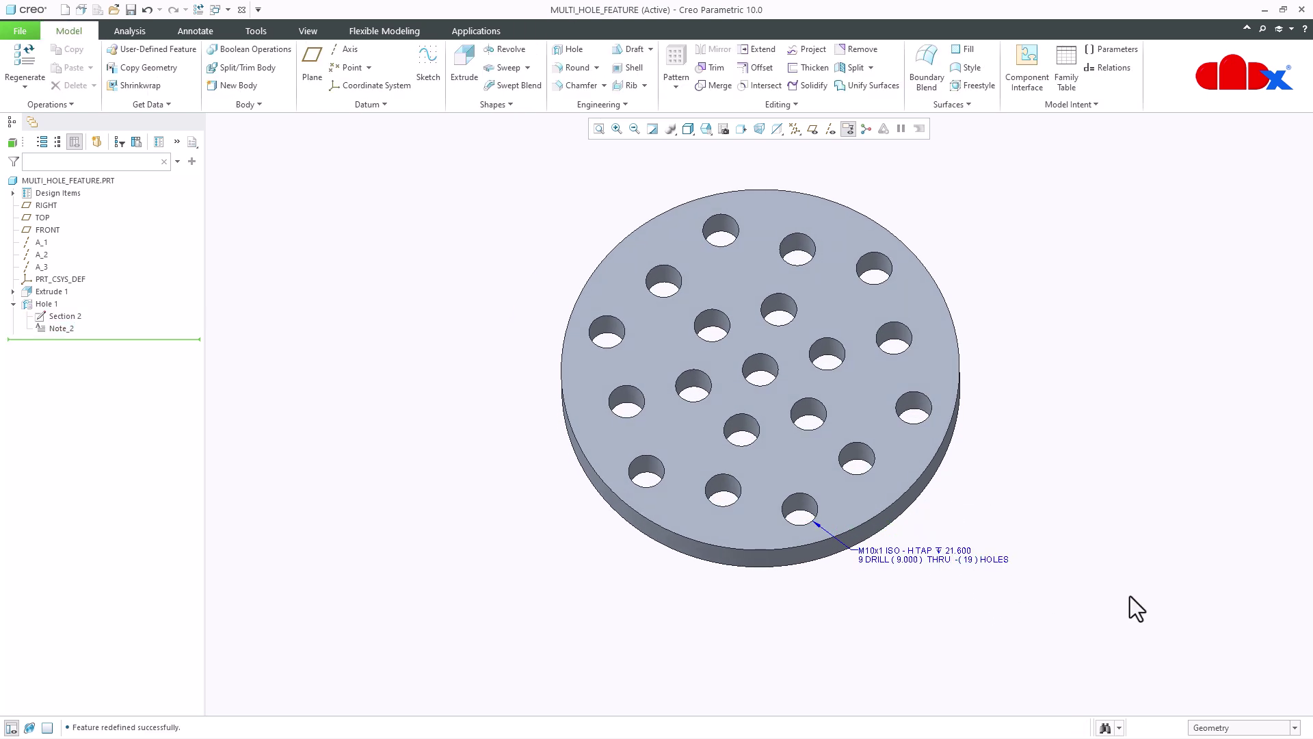